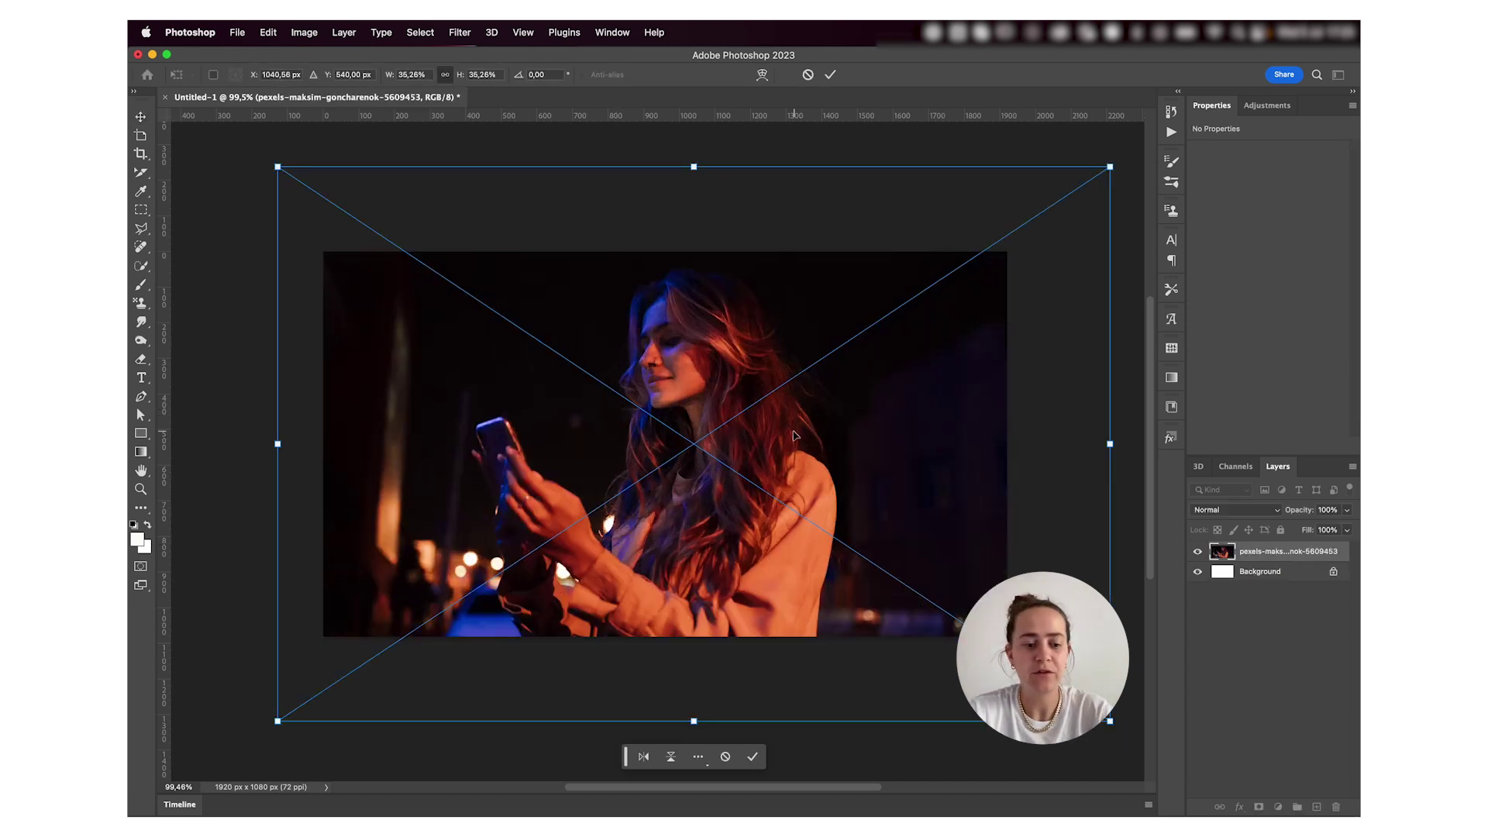
Nudge the enlarged night photo slightly into position and commit the transform
mouse_move(795, 436)
mouse_down()
mouse_move(771, 435)
mouse_move(785, 444)
mouse_up()
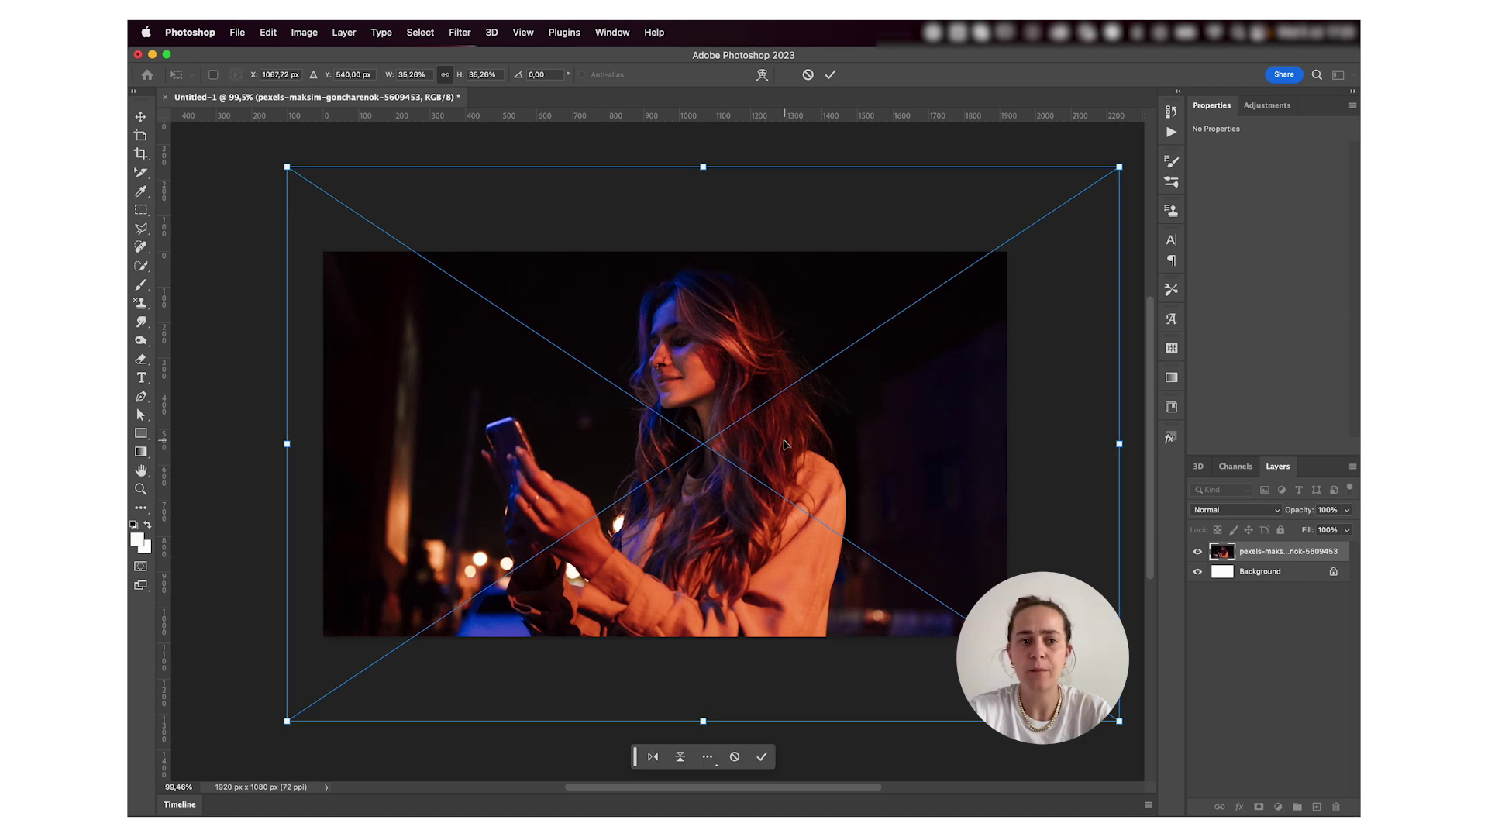
key(Return)
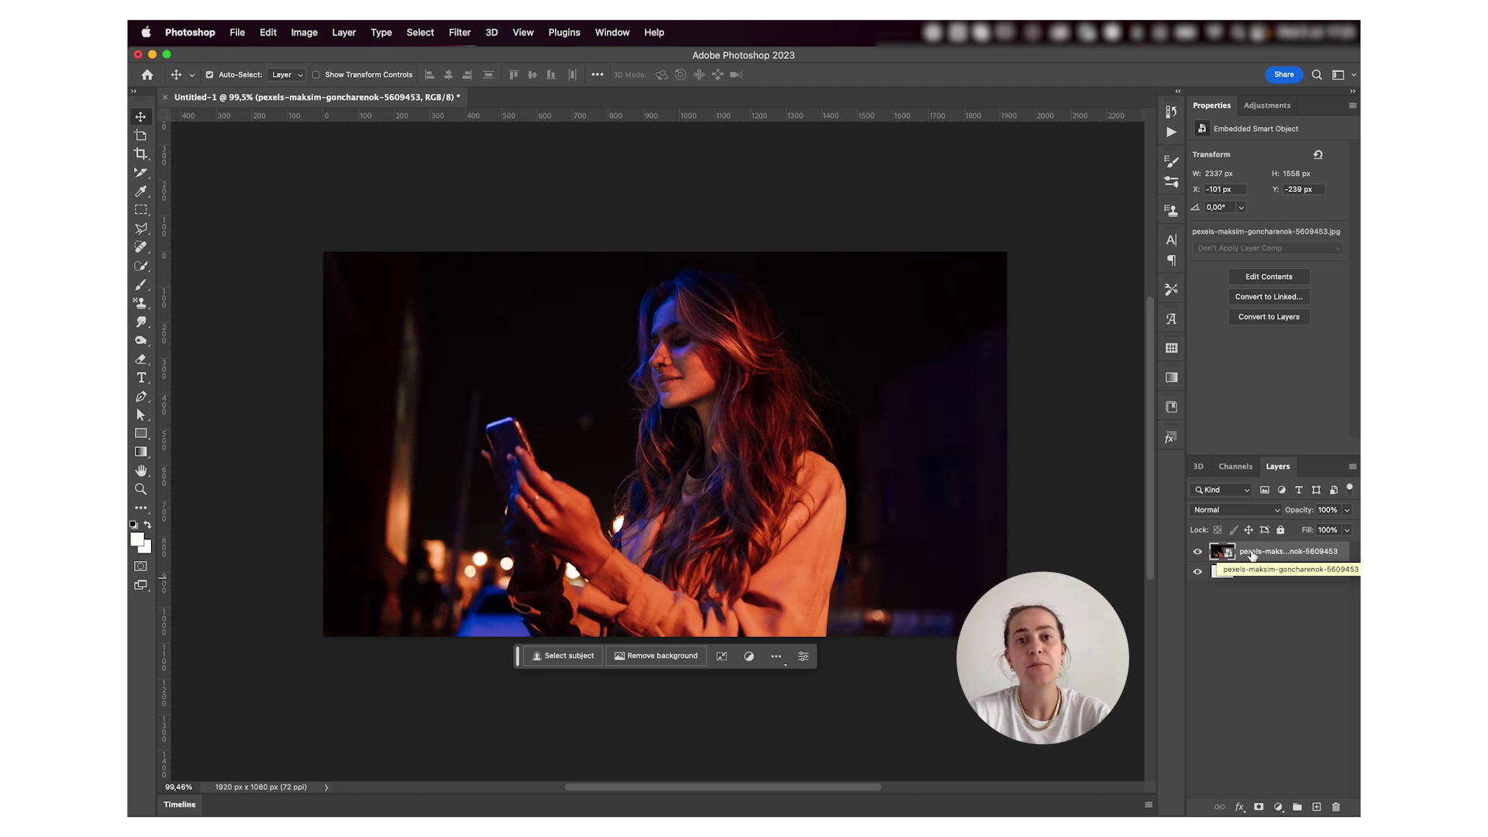
Duplicate the photo layer, hide the copy, and select the original photo layer
drag(1253, 555, 1320, 806)
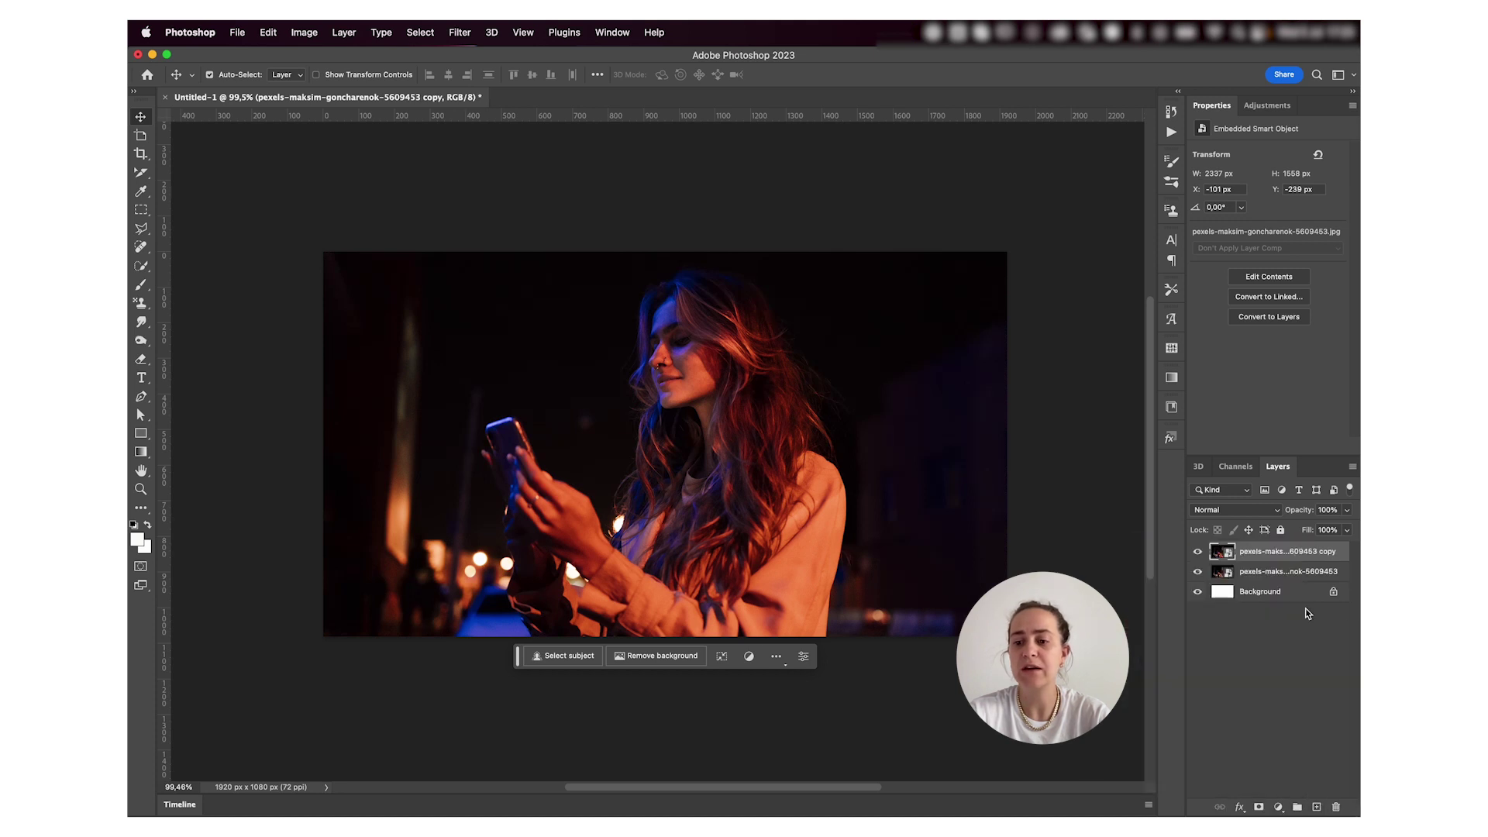
key(super+z)
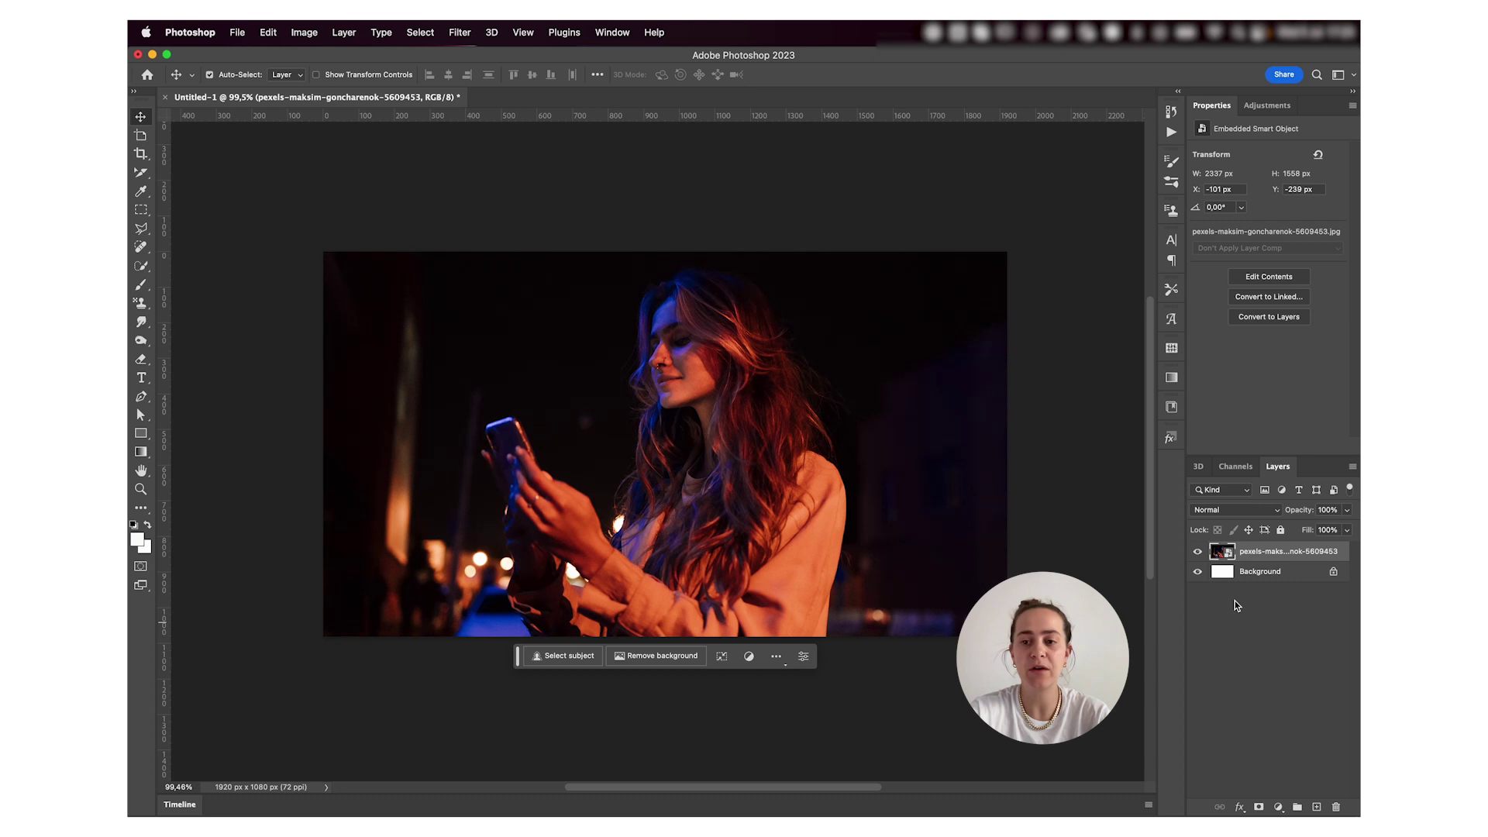
key(super+shift+z)
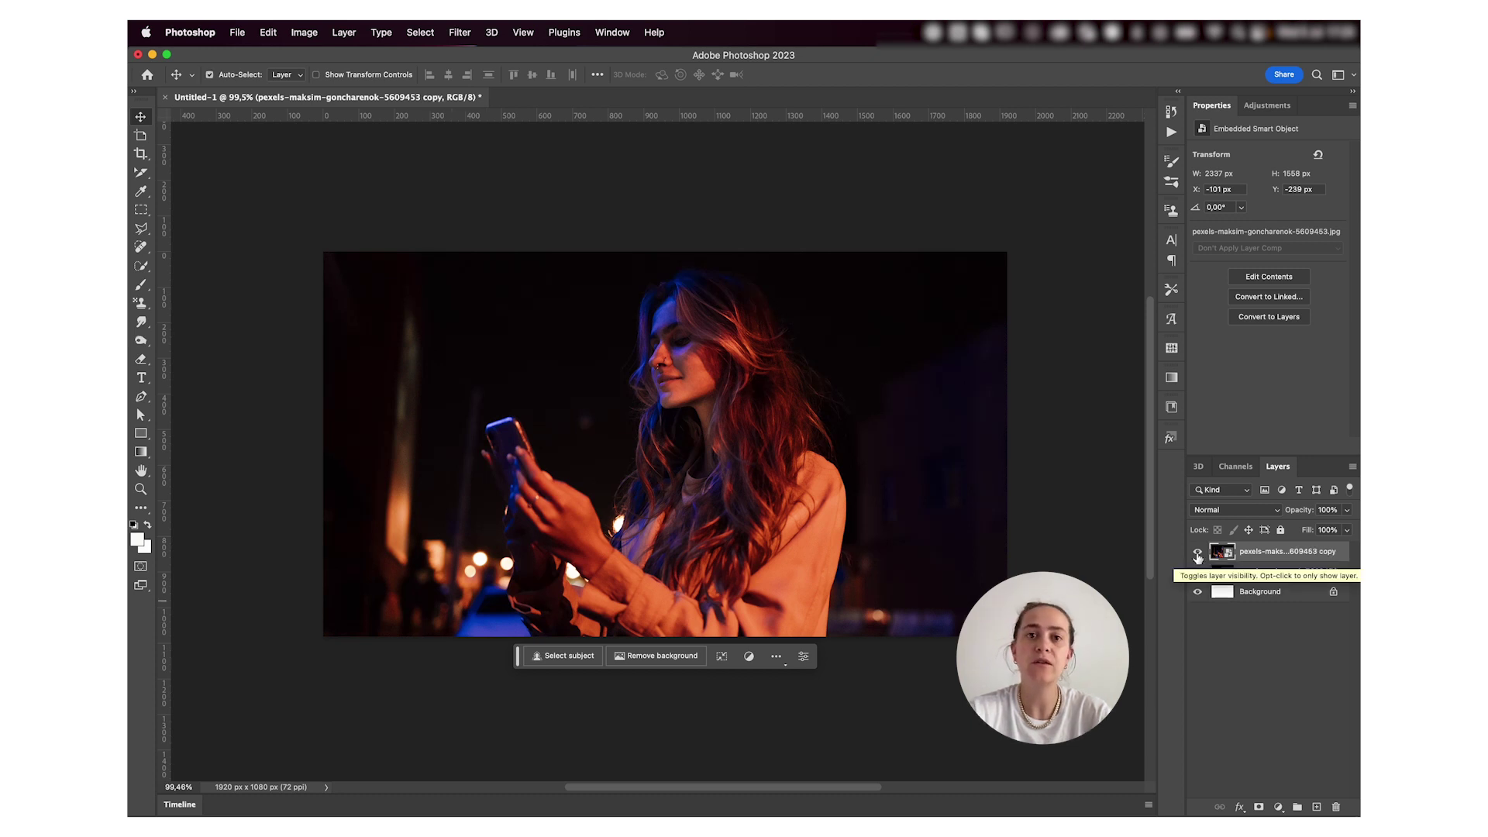
click(1197, 552)
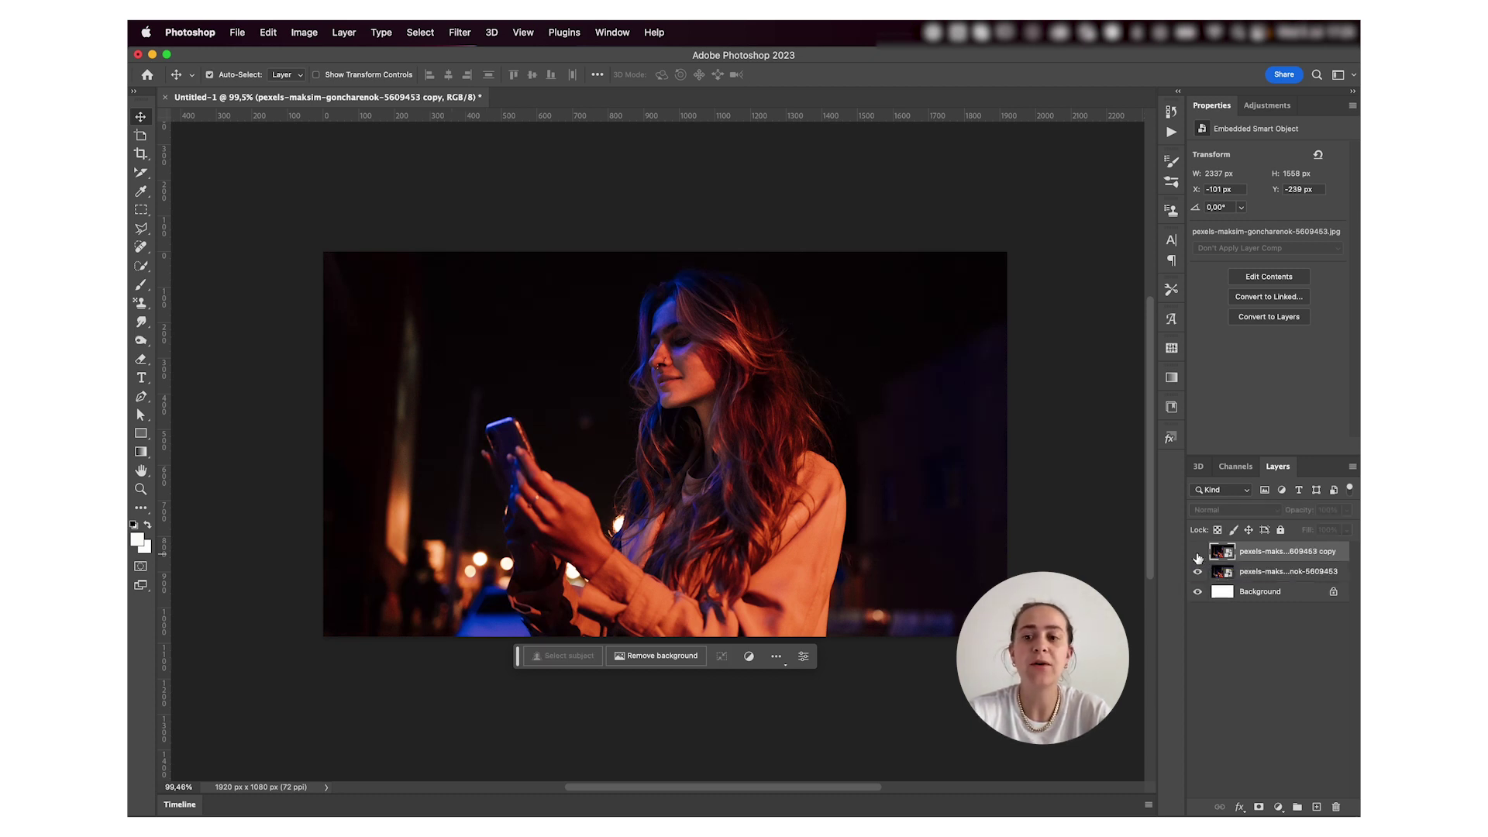
click(1268, 577)
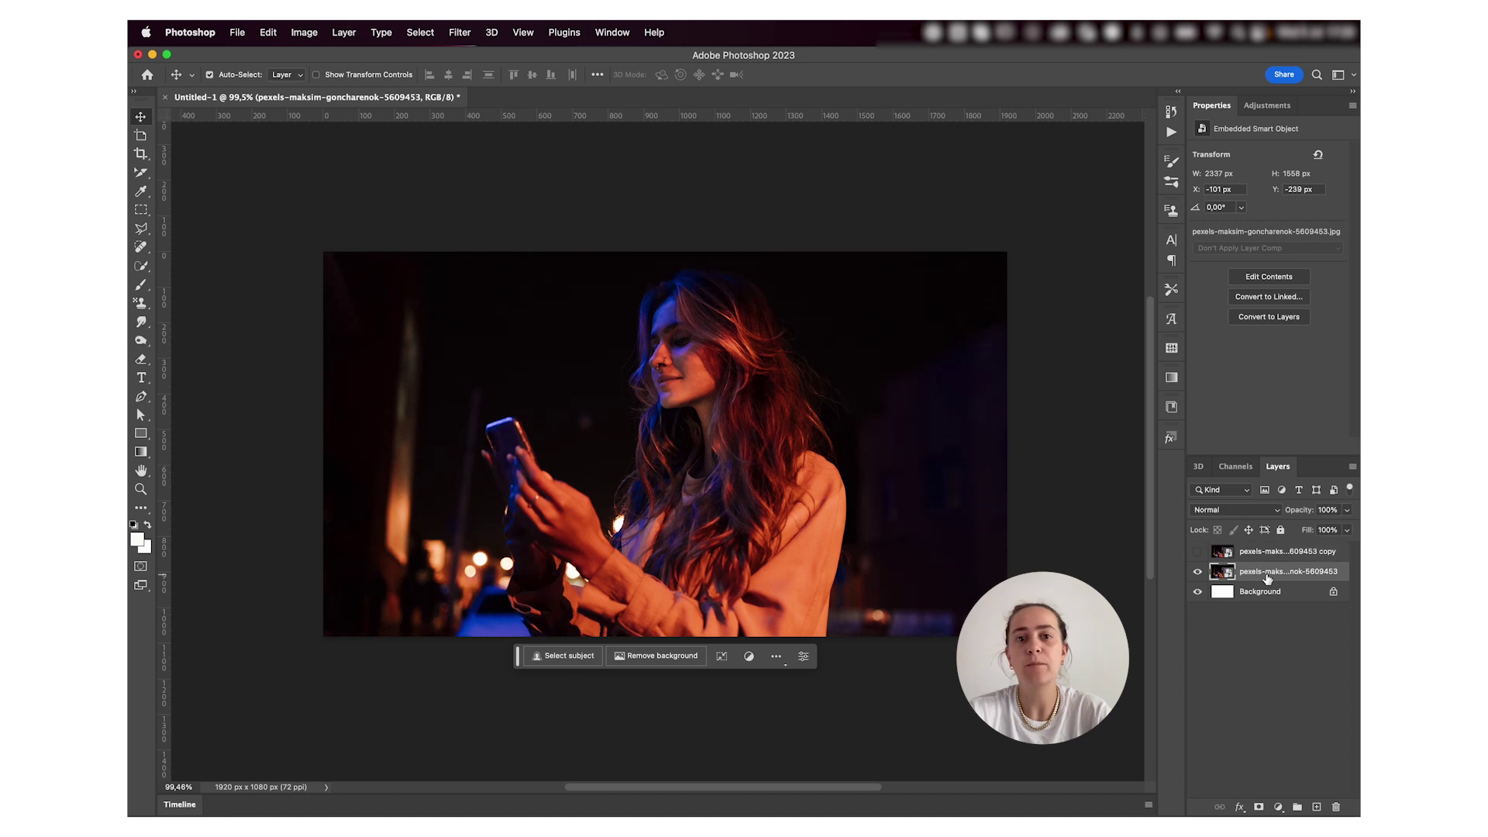
Rasterize the original photo smart object by clicking it with the Smudge tool
click(143, 324)
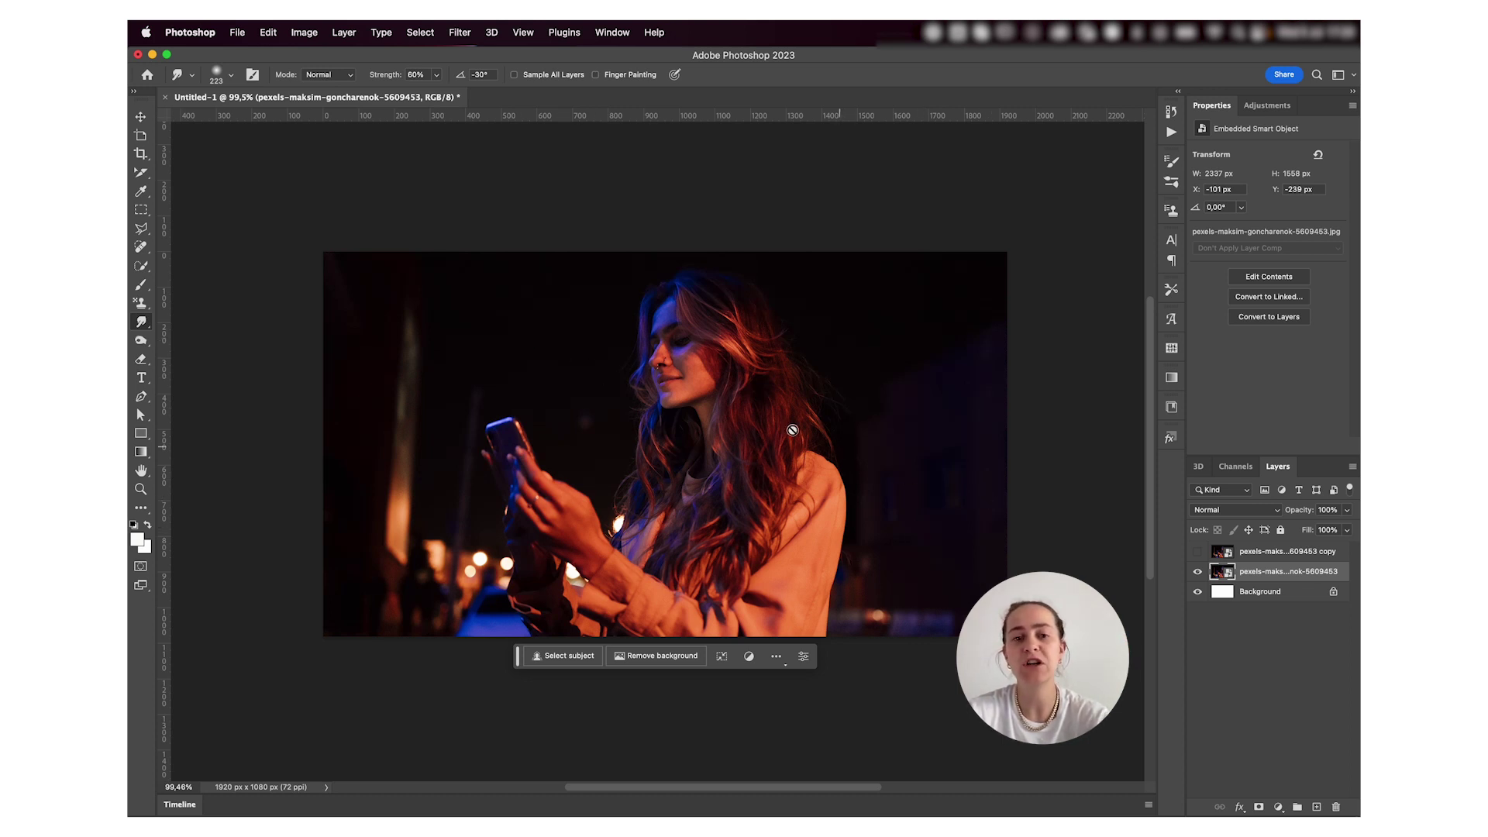
click(575, 355)
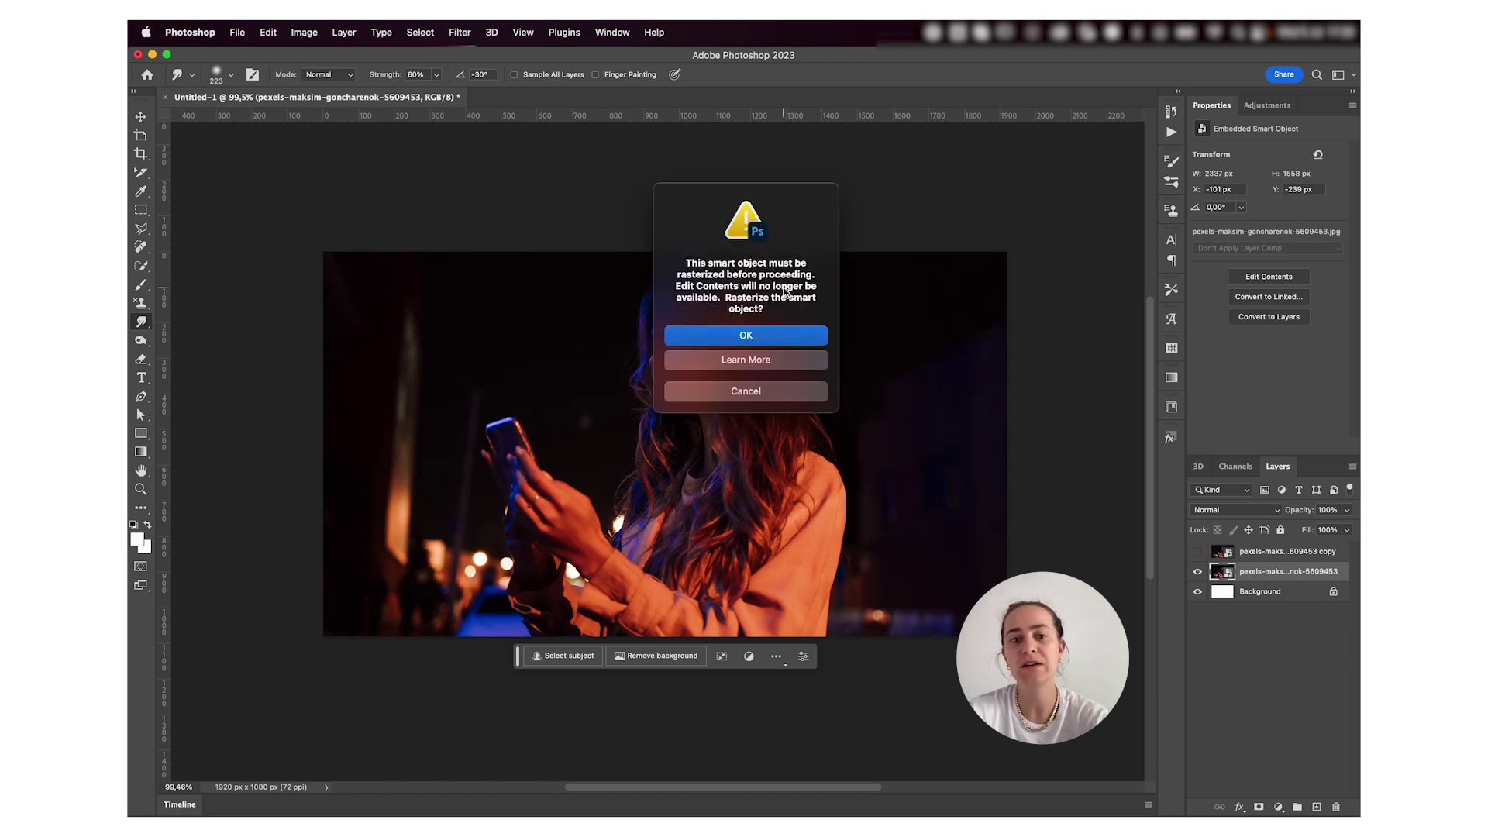
click(744, 337)
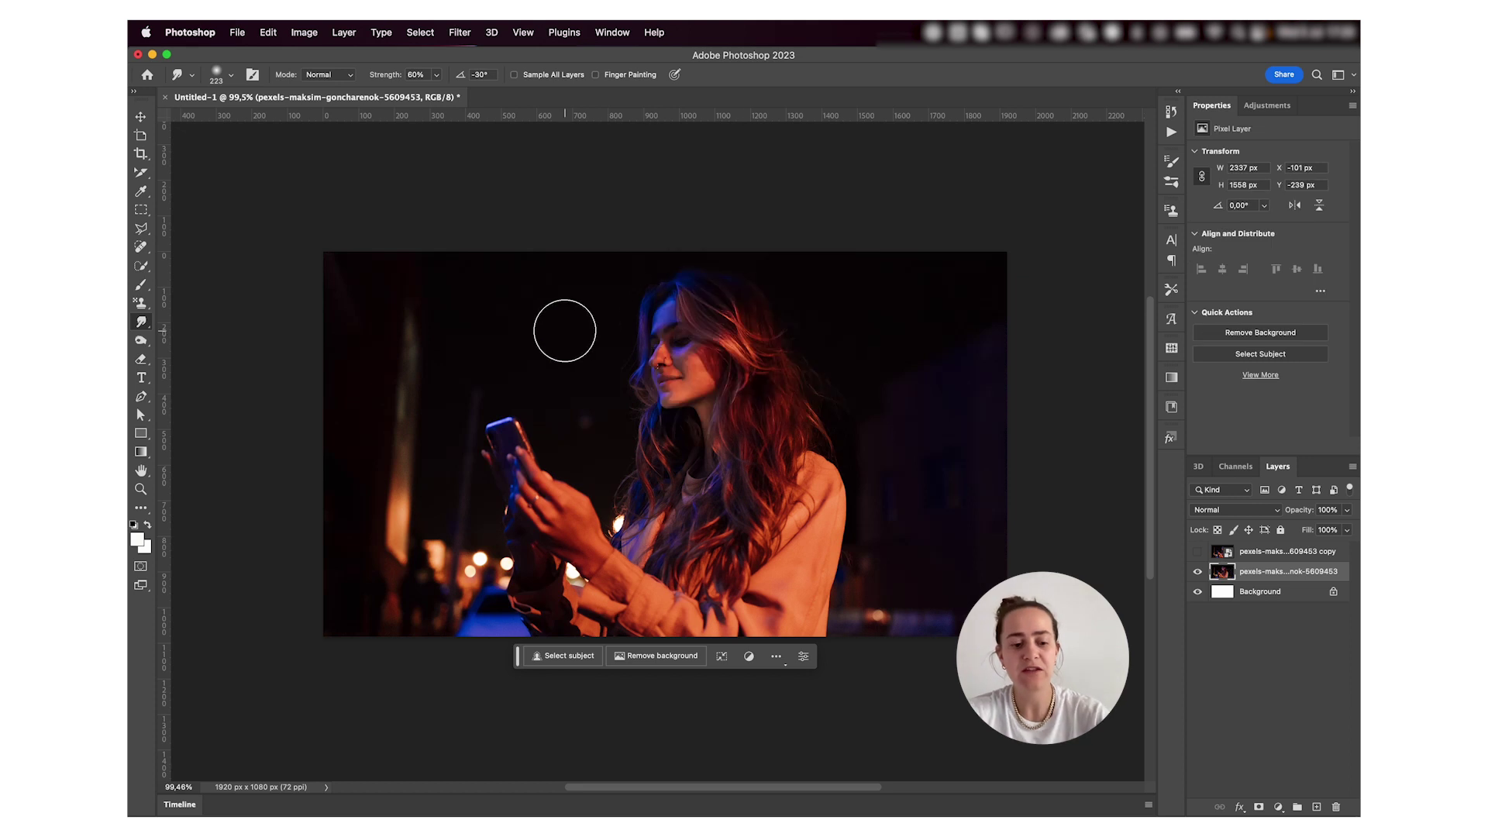
Set the Smudge brush to 91 px and smear the hair and face down-left toward the phone
drag(552, 326, 535, 327)
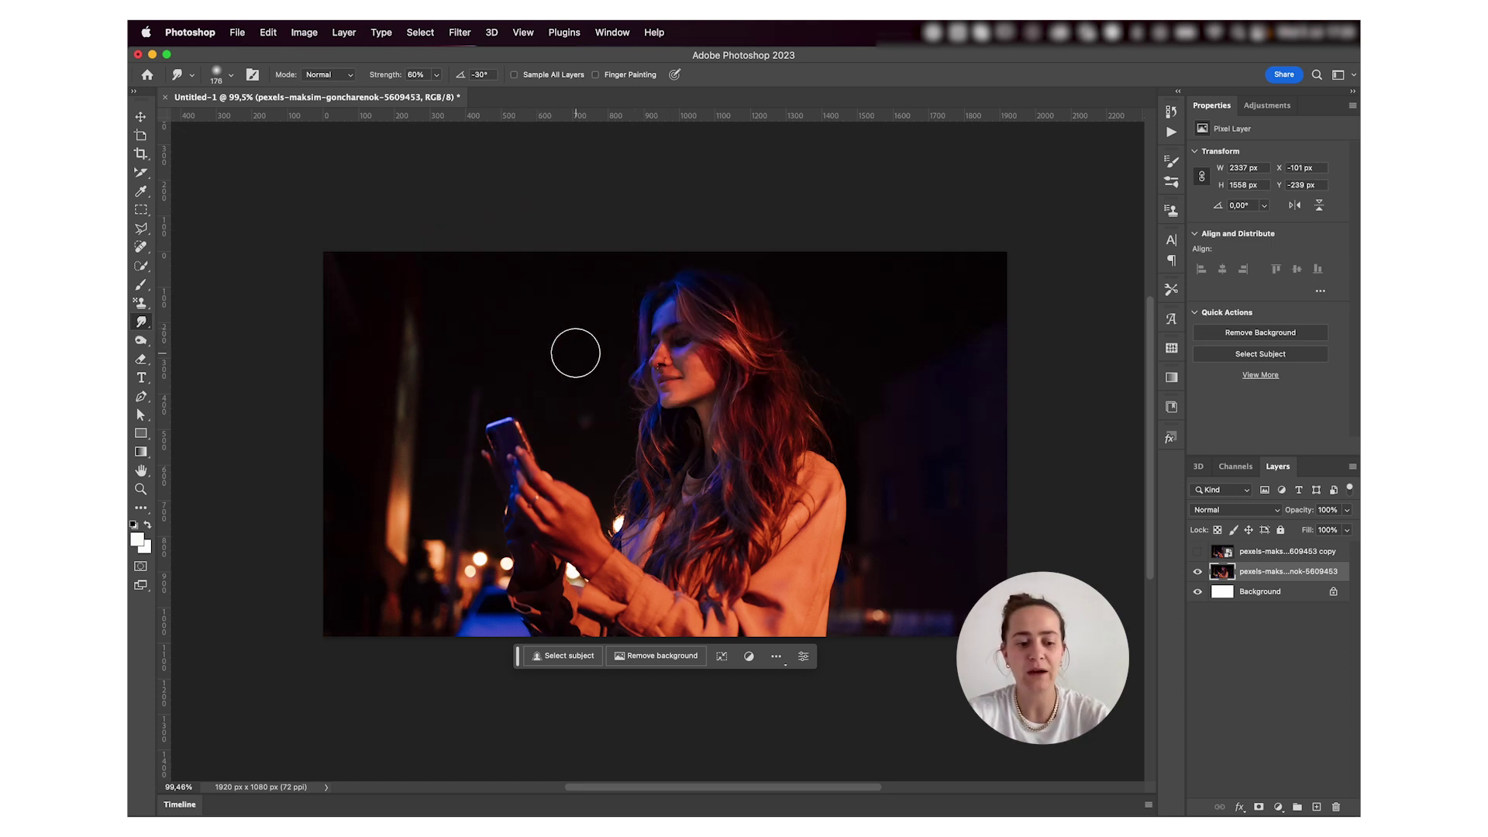
mouse_move(575, 353)
mouse_down()
mouse_move(796, 368)
mouse_move(475, 348)
mouse_move(857, 346)
mouse_move(613, 329)
mouse_move(636, 330)
mouse_up()
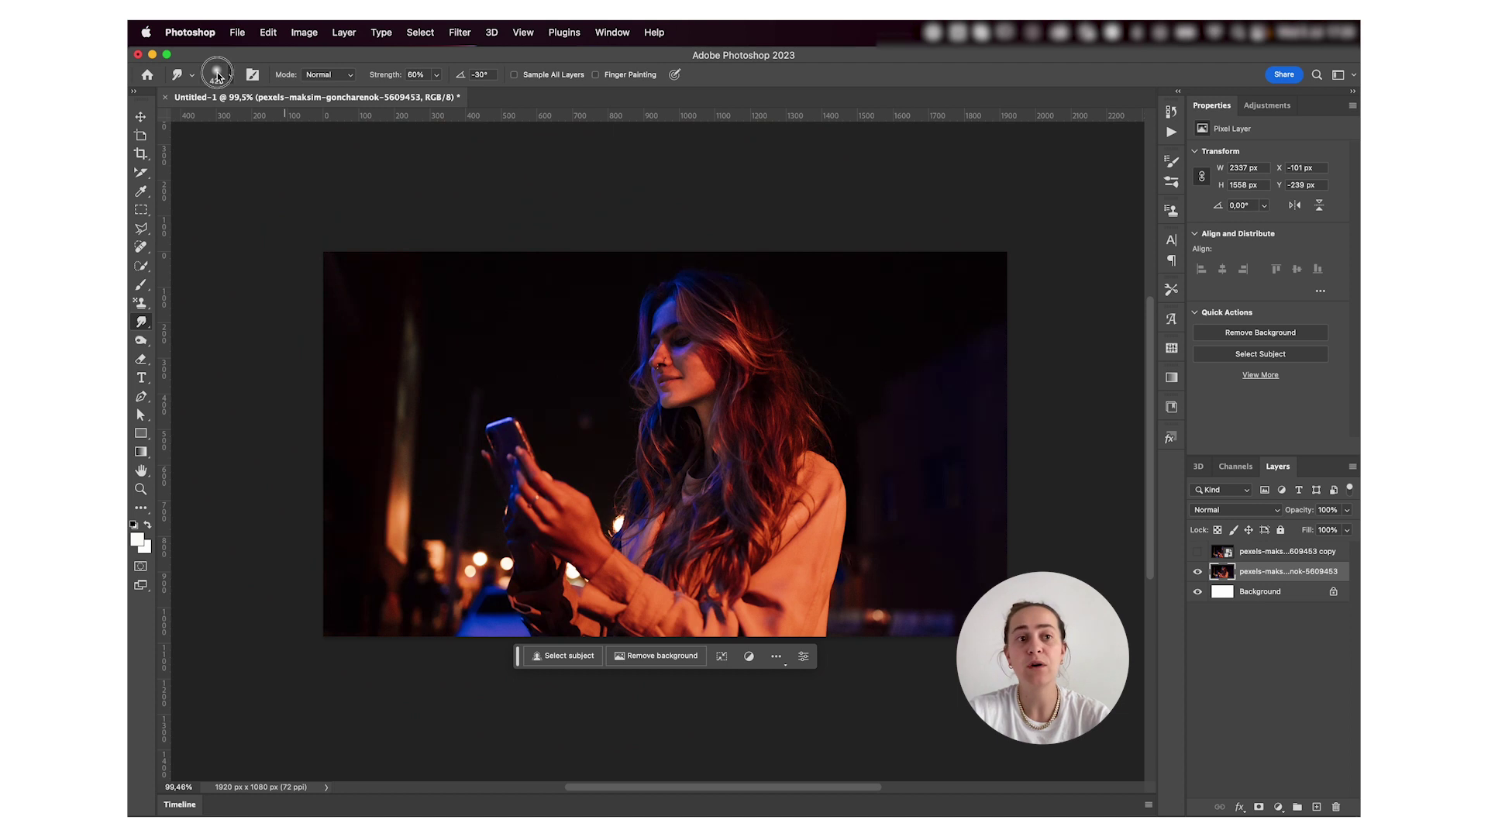
click(217, 74)
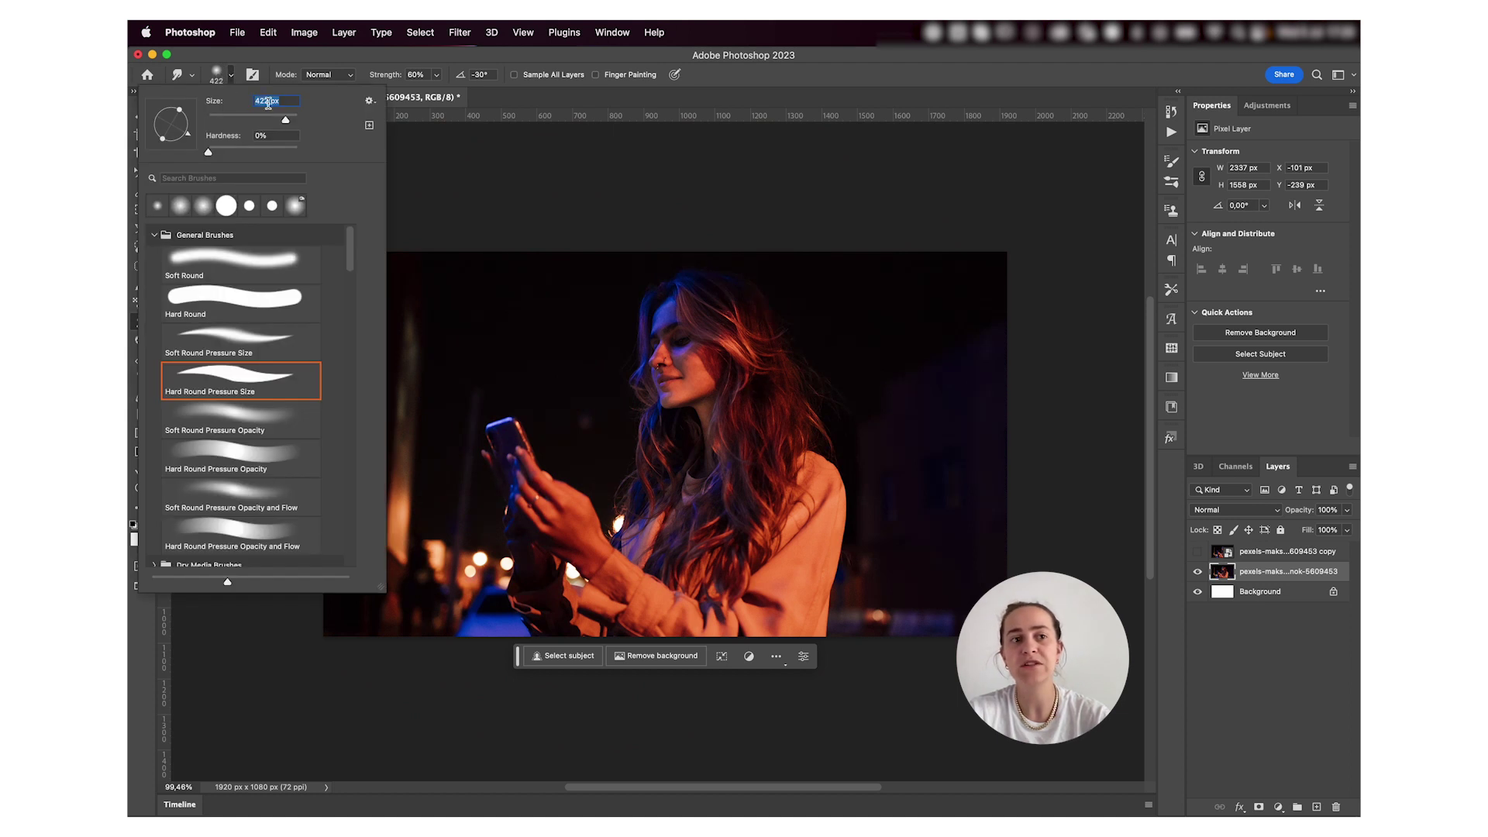
drag(286, 121, 236, 121)
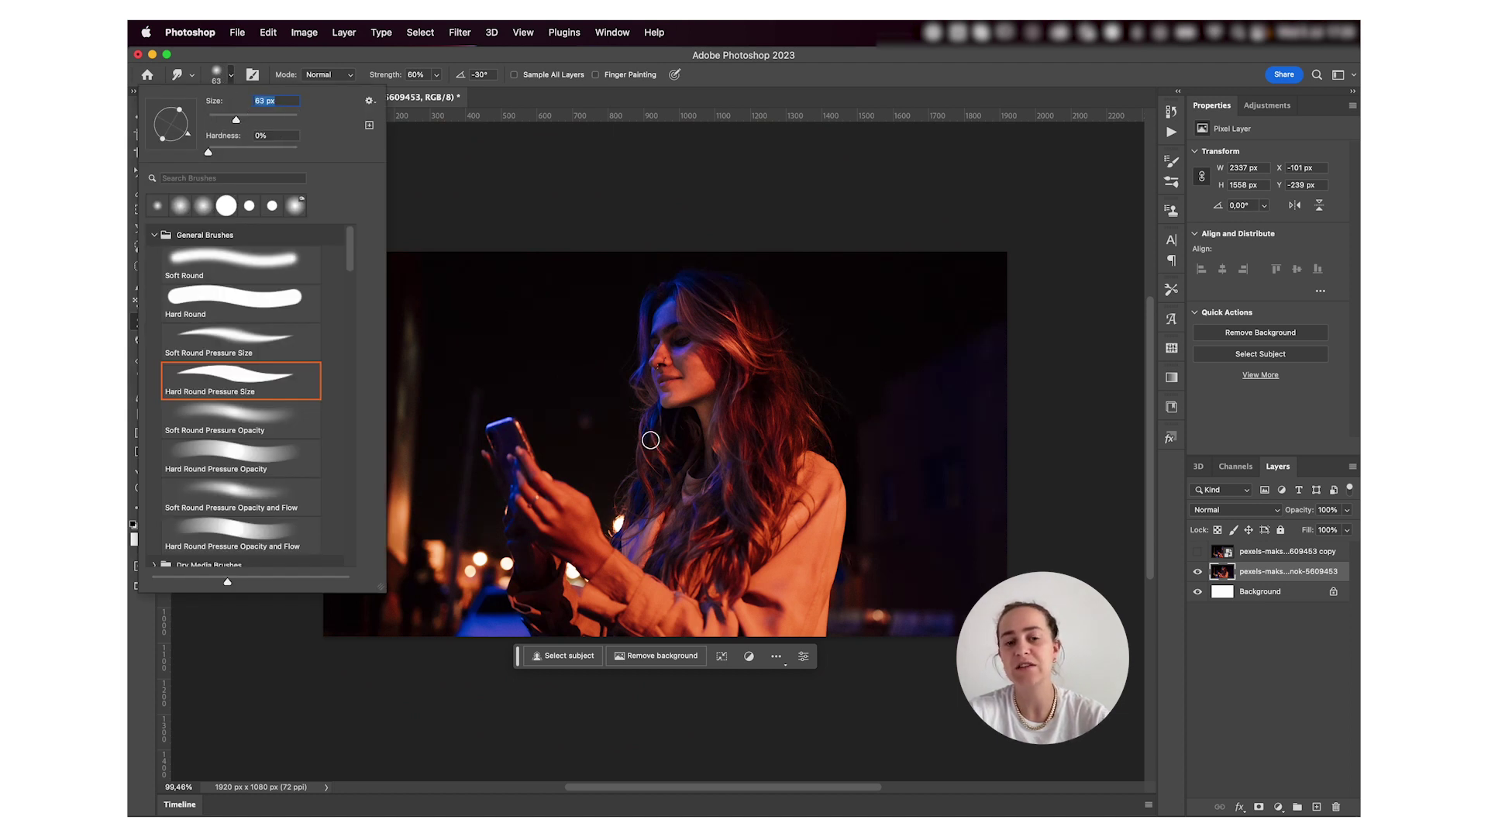
text(91)
key(Return)
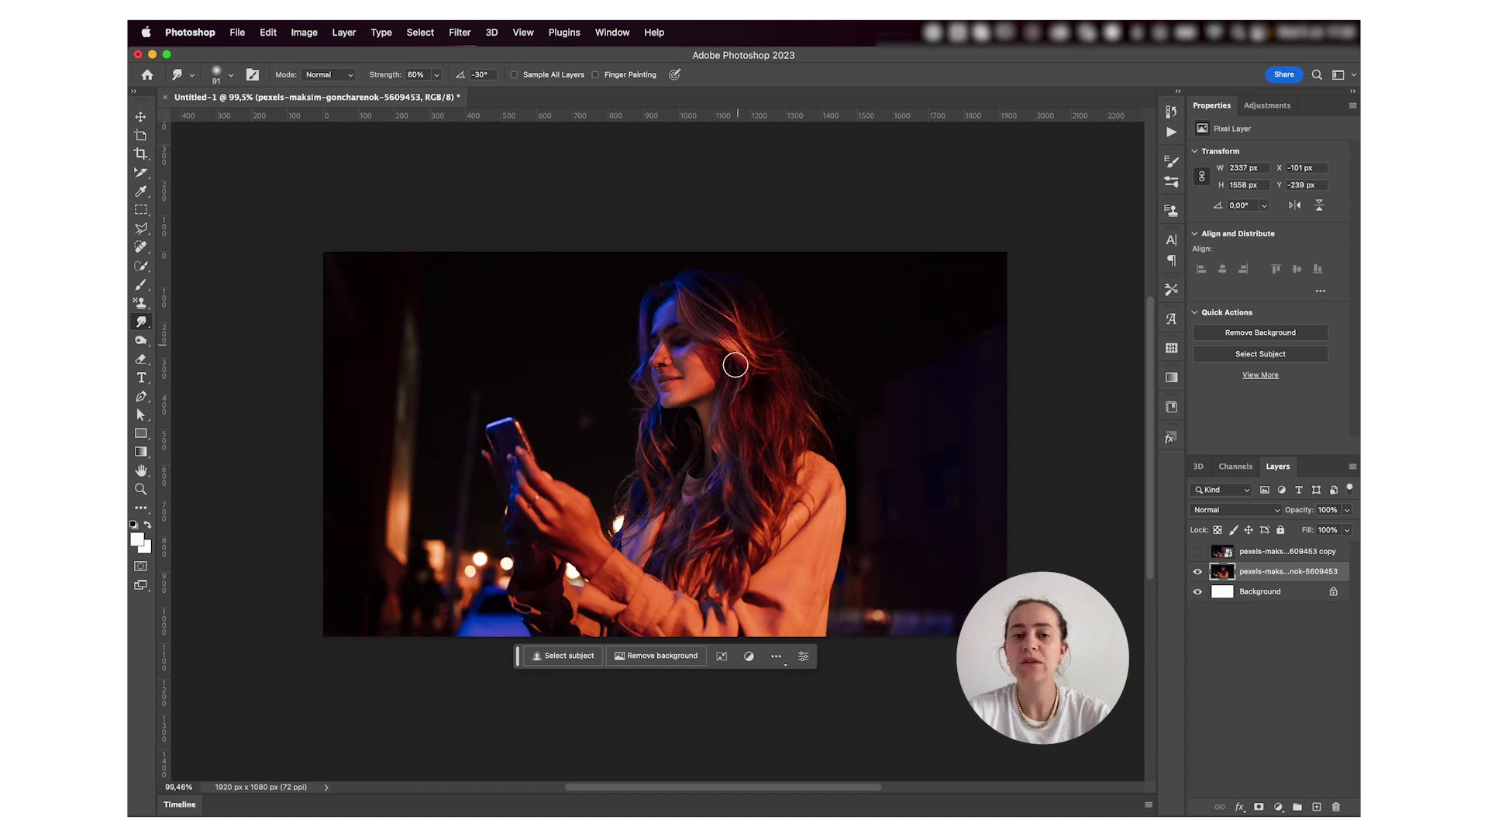
mouse_move(658, 302)
mouse_down()
mouse_move(623, 351)
mouse_move(674, 326)
mouse_move(609, 373)
mouse_move(688, 344)
mouse_move(626, 387)
mouse_move(644, 353)
mouse_move(562, 423)
mouse_move(587, 399)
mouse_move(590, 411)
mouse_move(496, 469)
mouse_move(420, 464)
mouse_up()
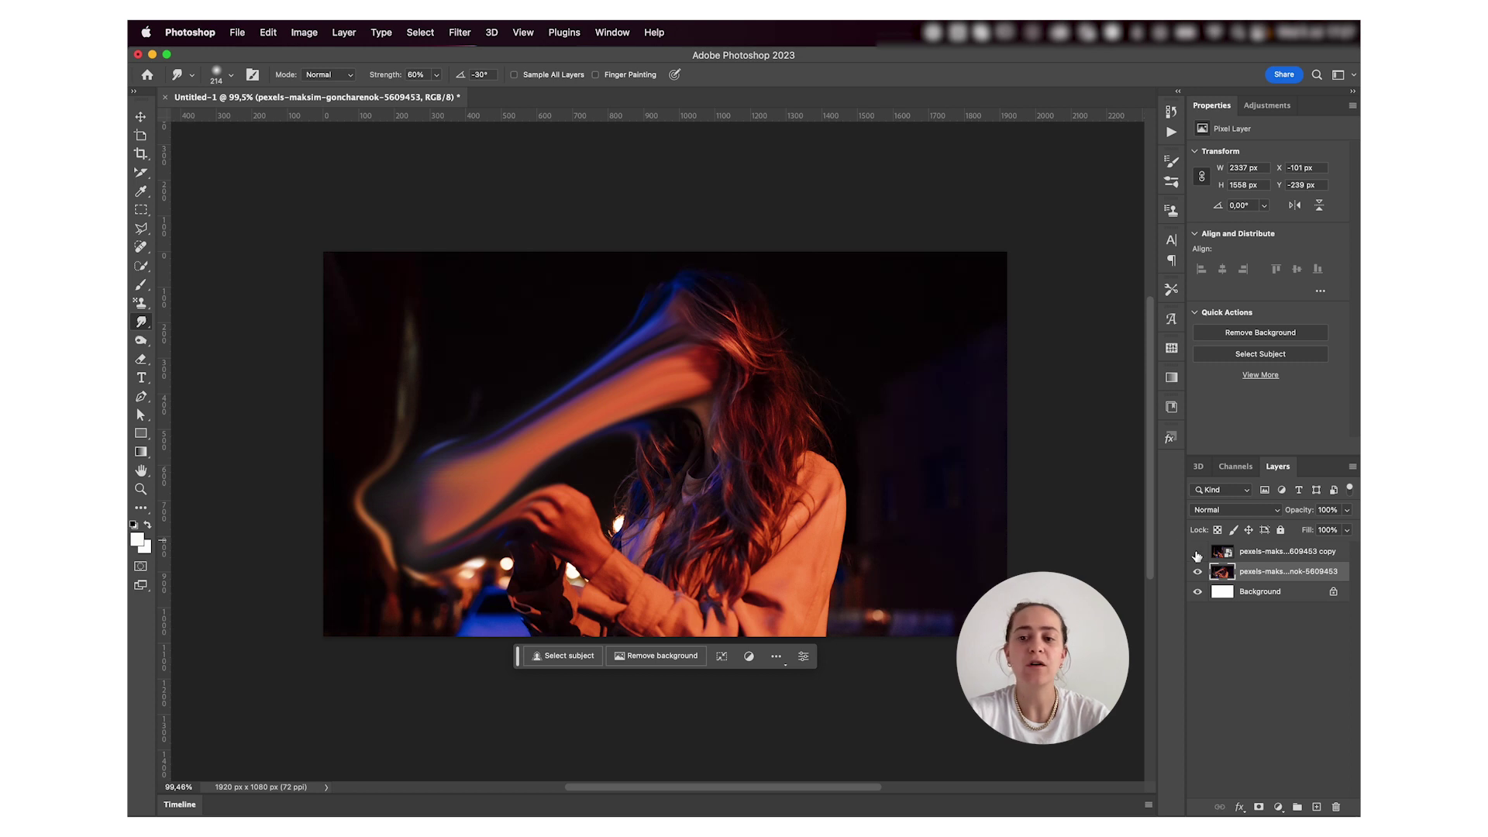
Show and select the duplicate layer, add a white layer mask, and pick the Brush tool
click(1198, 553)
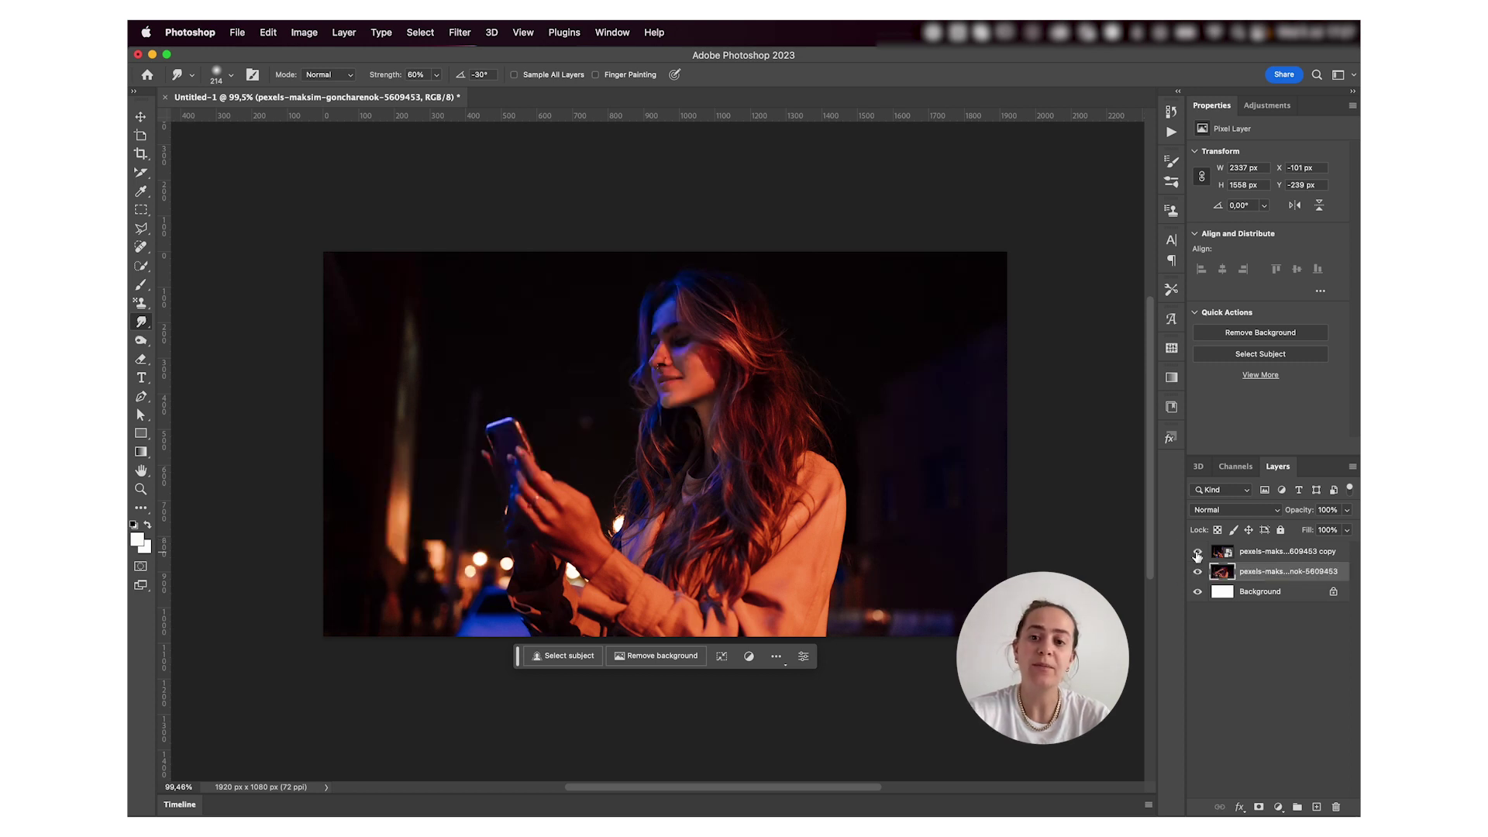
click(1253, 553)
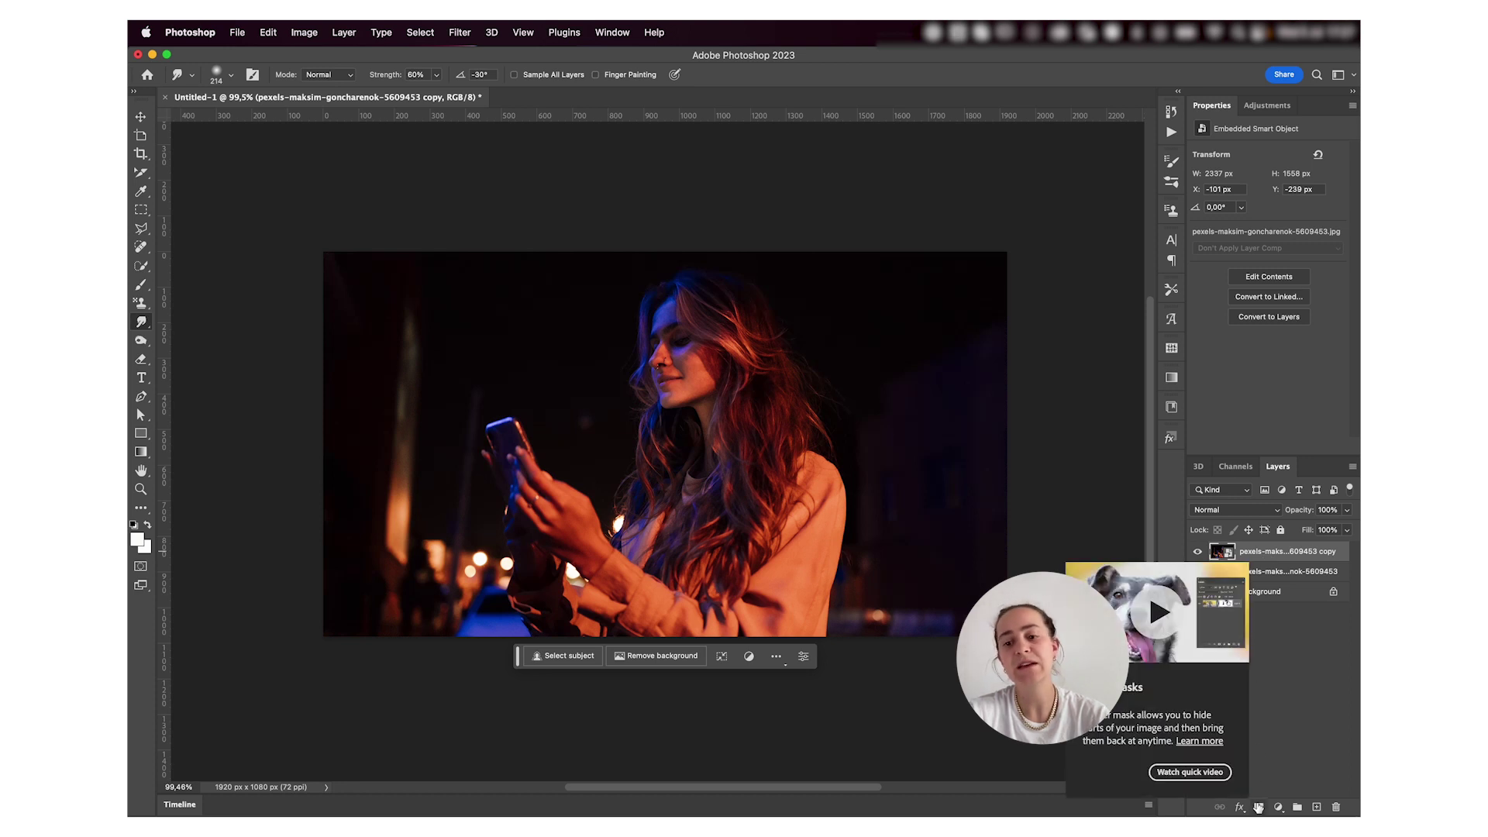
click(1258, 807)
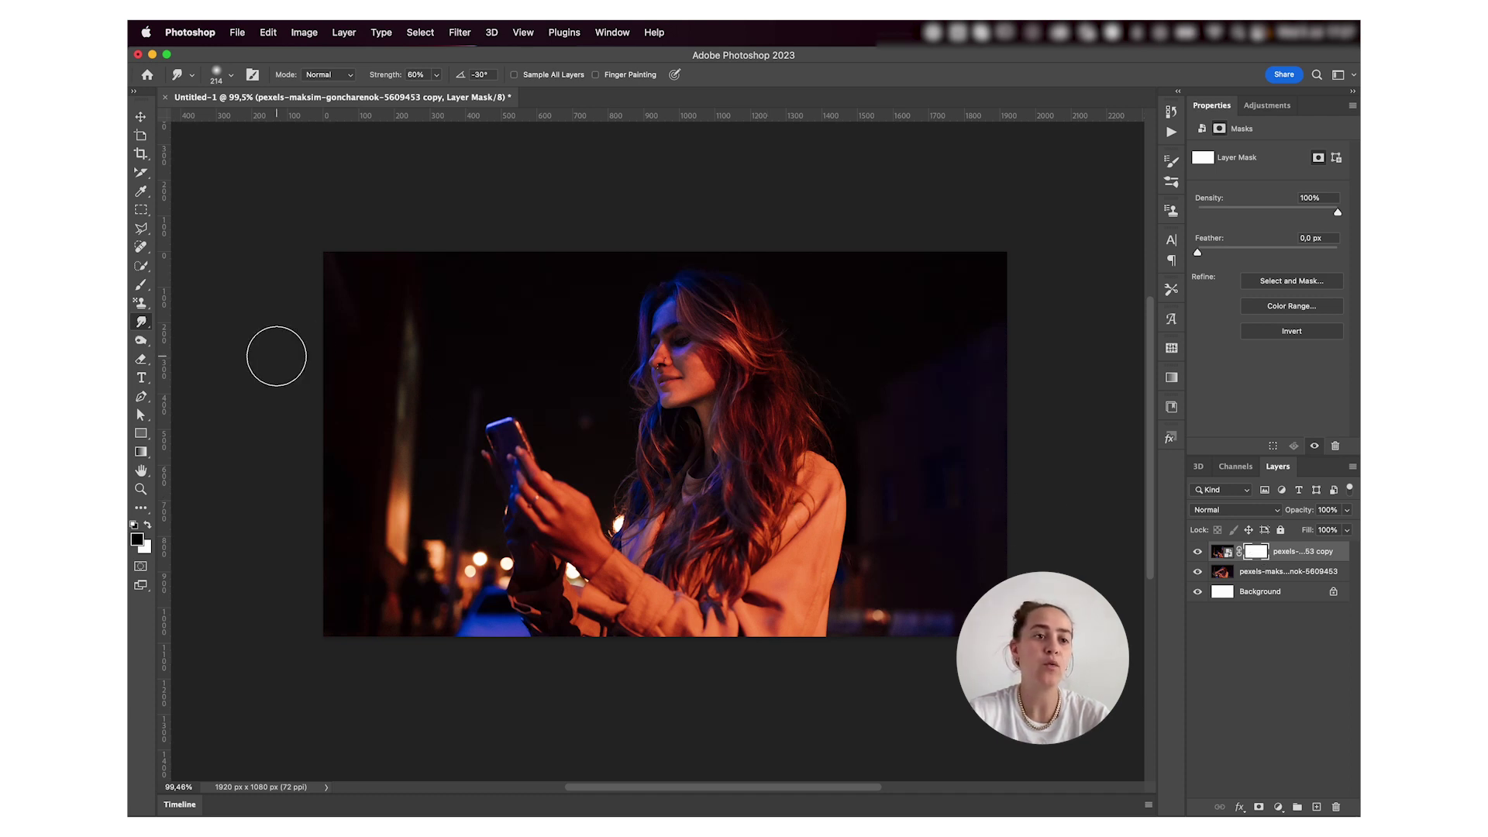
click(139, 289)
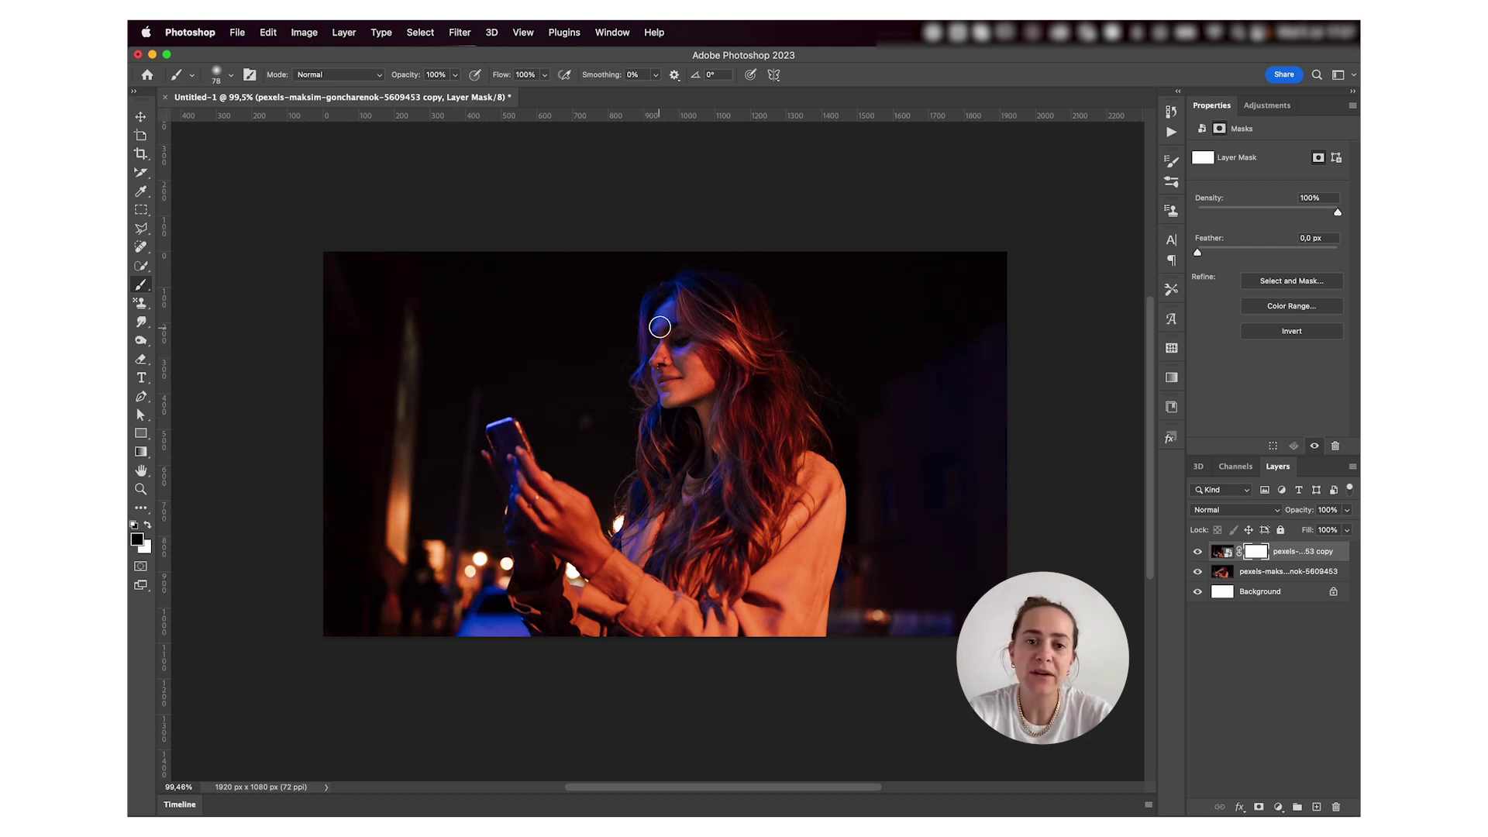
Paint black on the copy's mask from the face down over the phone, swapping colours with X
mouse_move(669, 316)
mouse_down()
mouse_move(709, 381)
mouse_move(693, 359)
mouse_move(698, 379)
mouse_move(624, 424)
mouse_move(668, 398)
mouse_move(608, 363)
mouse_move(532, 375)
mouse_move(599, 396)
mouse_move(573, 376)
mouse_move(603, 393)
mouse_move(616, 360)
mouse_move(542, 394)
mouse_move(581, 425)
mouse_move(614, 419)
mouse_move(566, 416)
mouse_move(602, 415)
mouse_up()
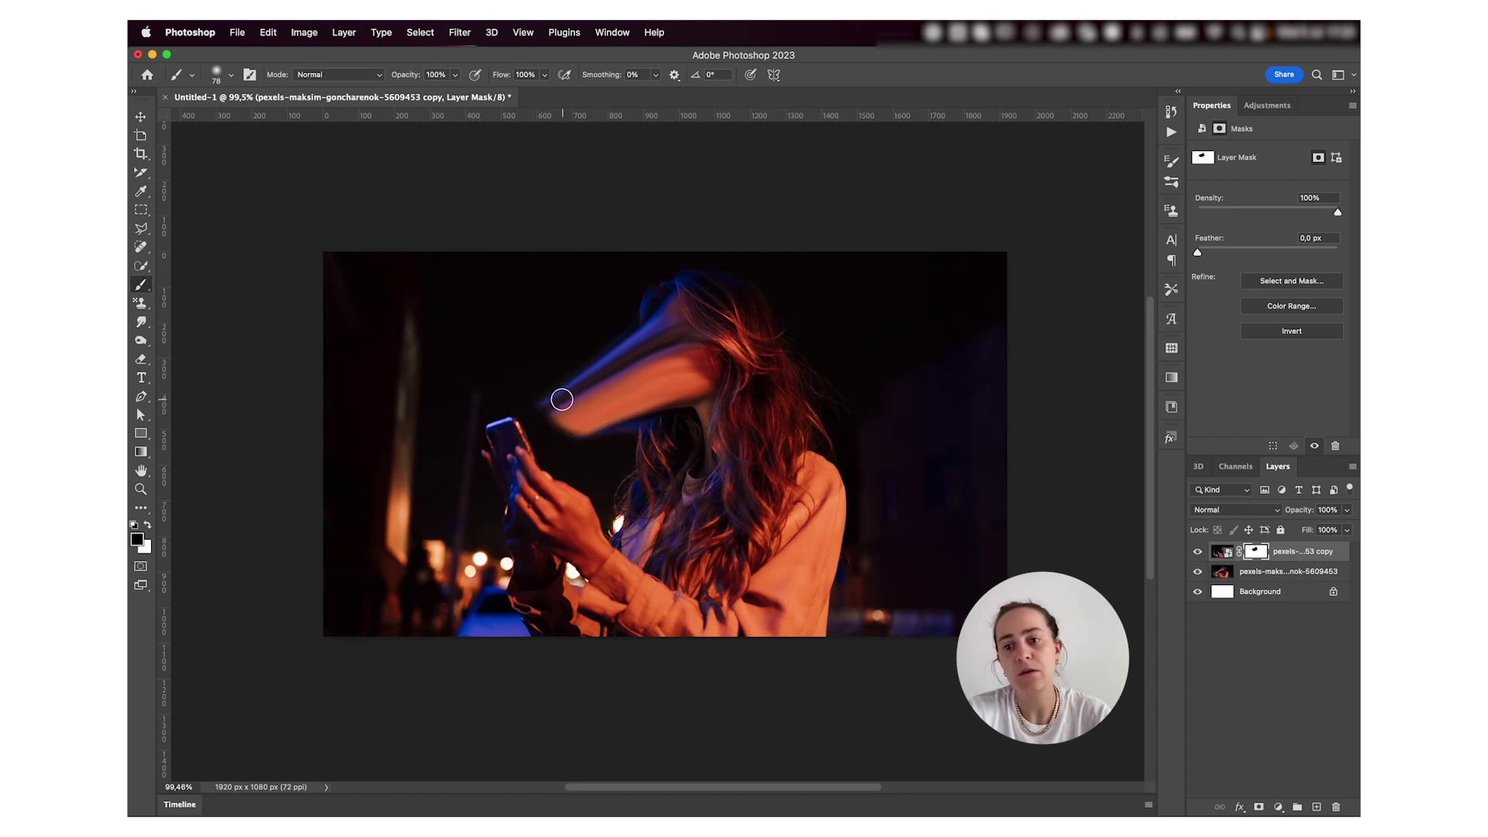
drag(562, 400, 448, 445)
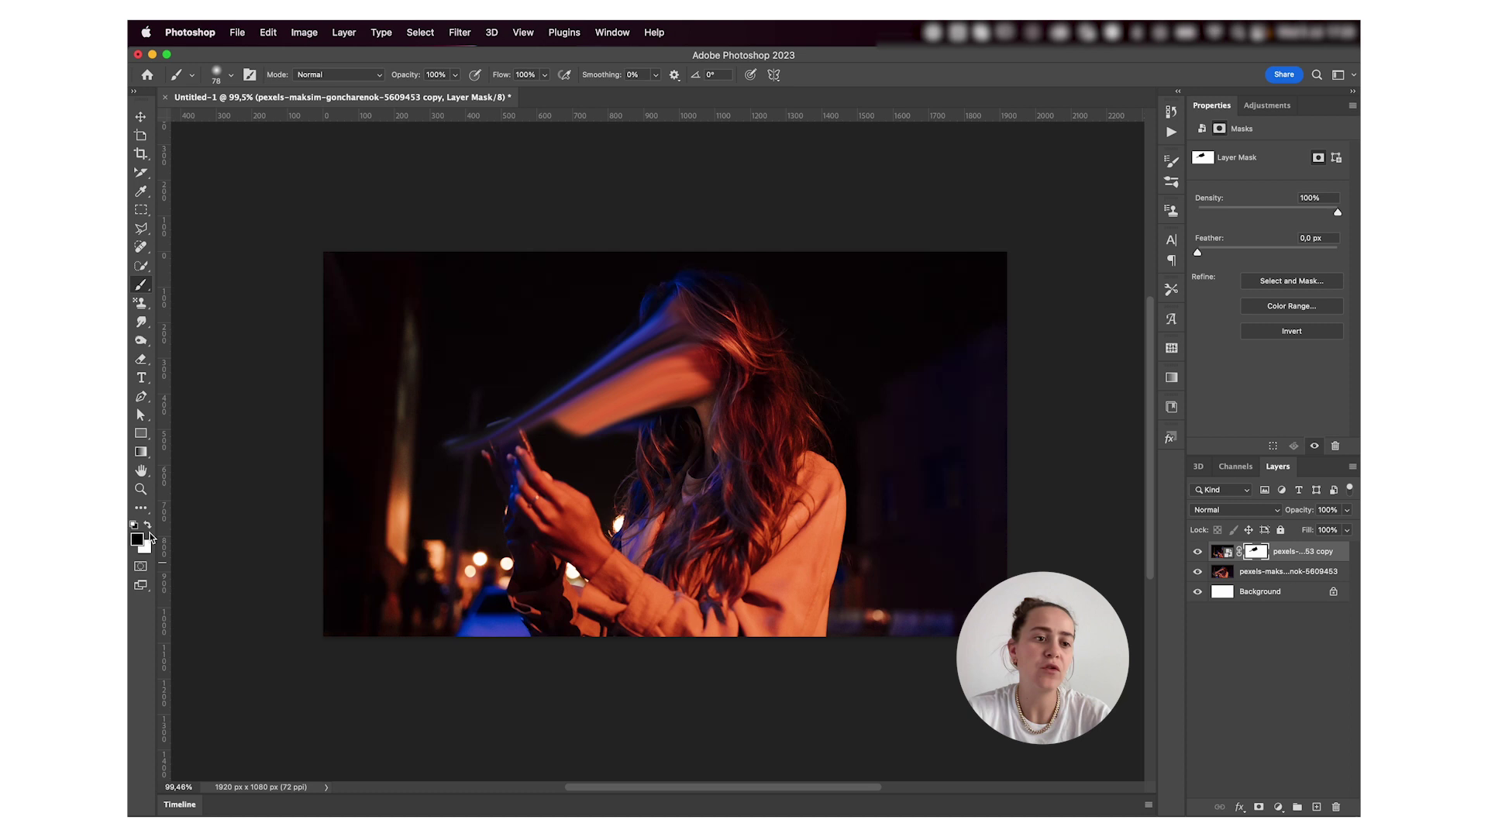
key(x)
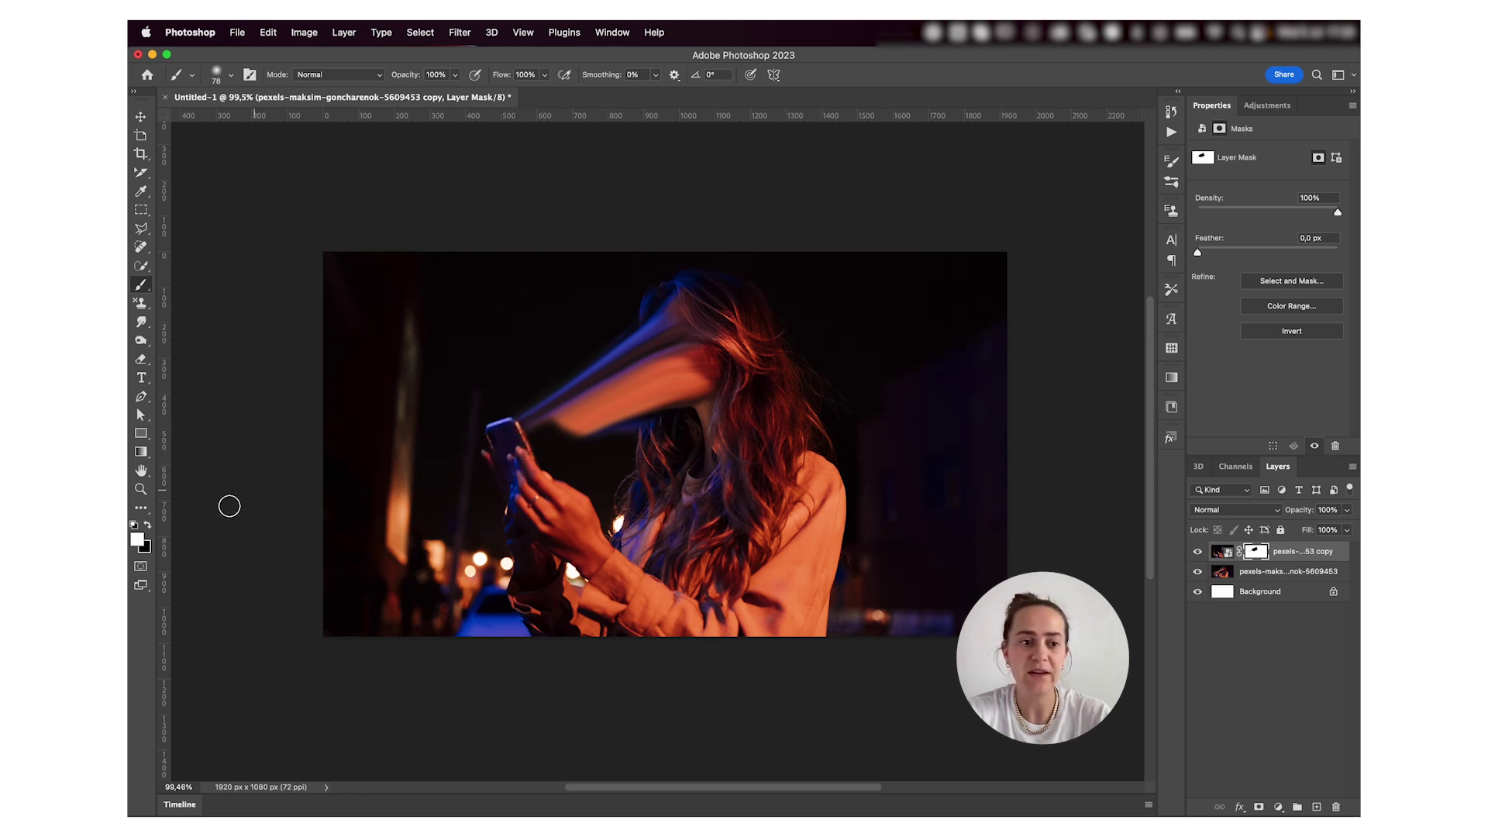
key(x)
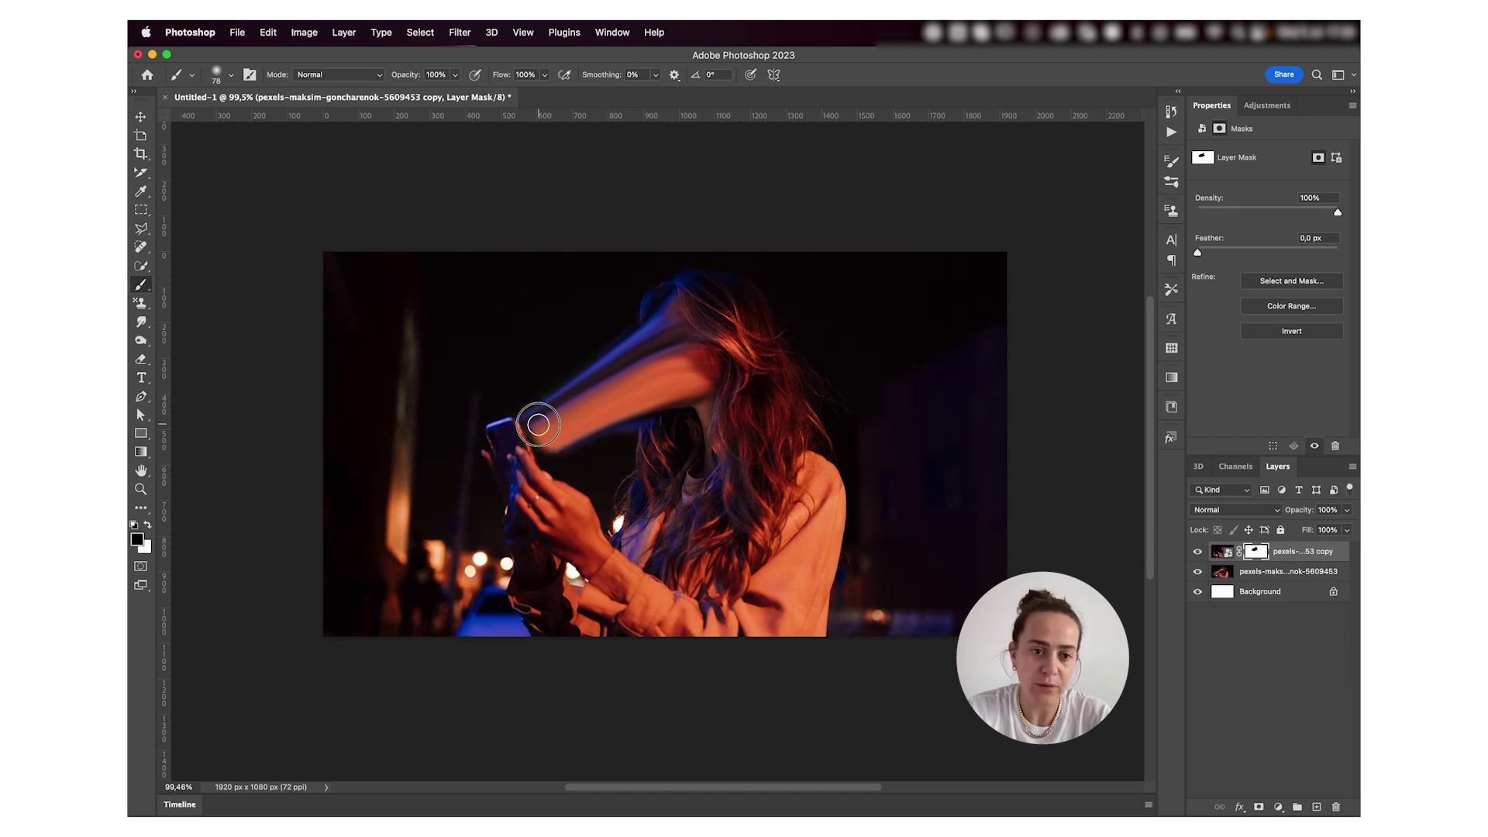
Shrink the brush to 21, zoom in, and tidy the mask along the fingers and phone edge
drag(553, 434, 535, 434)
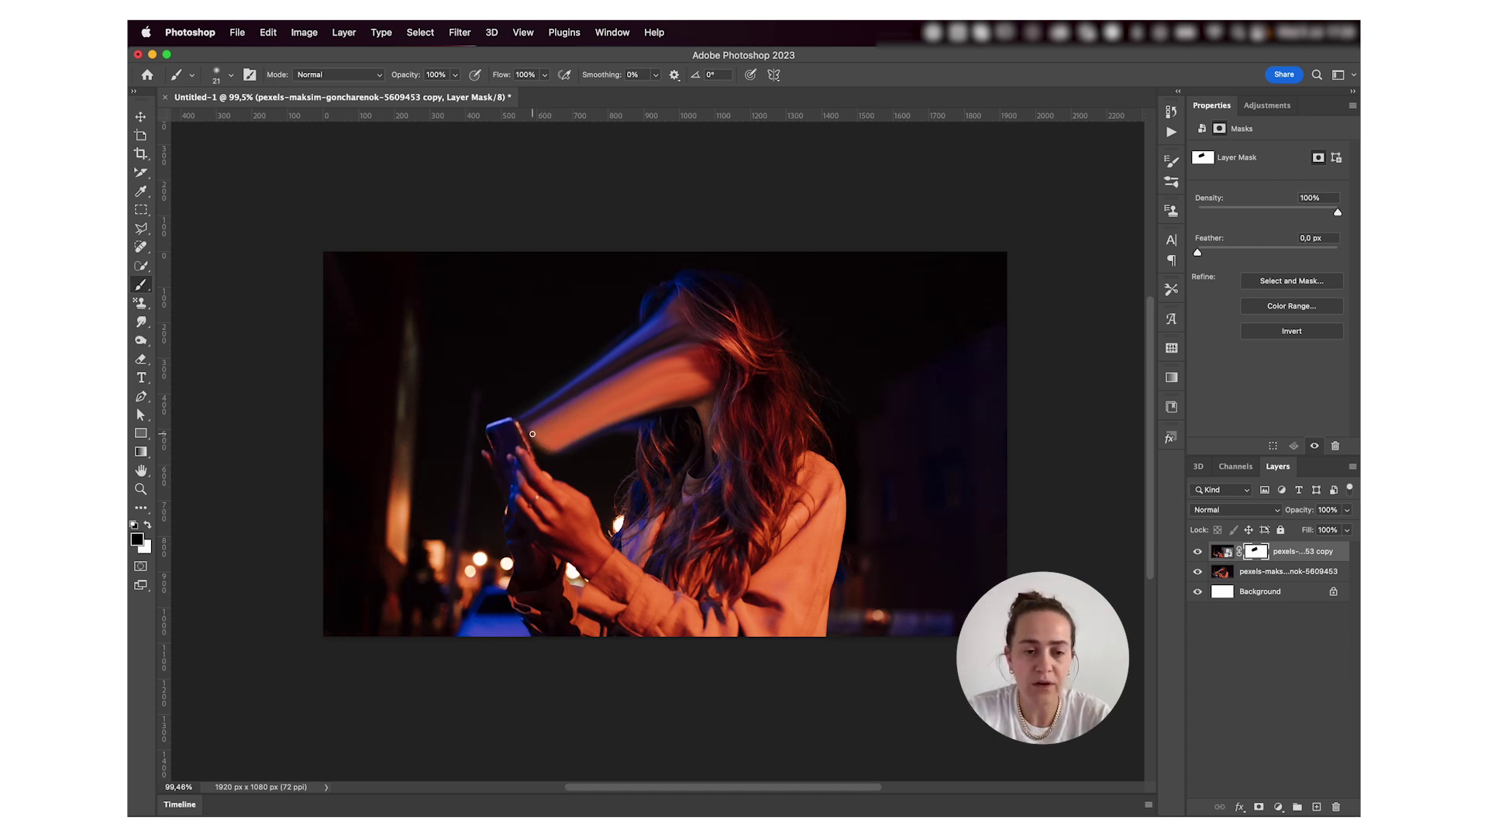
scroll(535, 434, up, 5)
scroll(533, 435, up, 3)
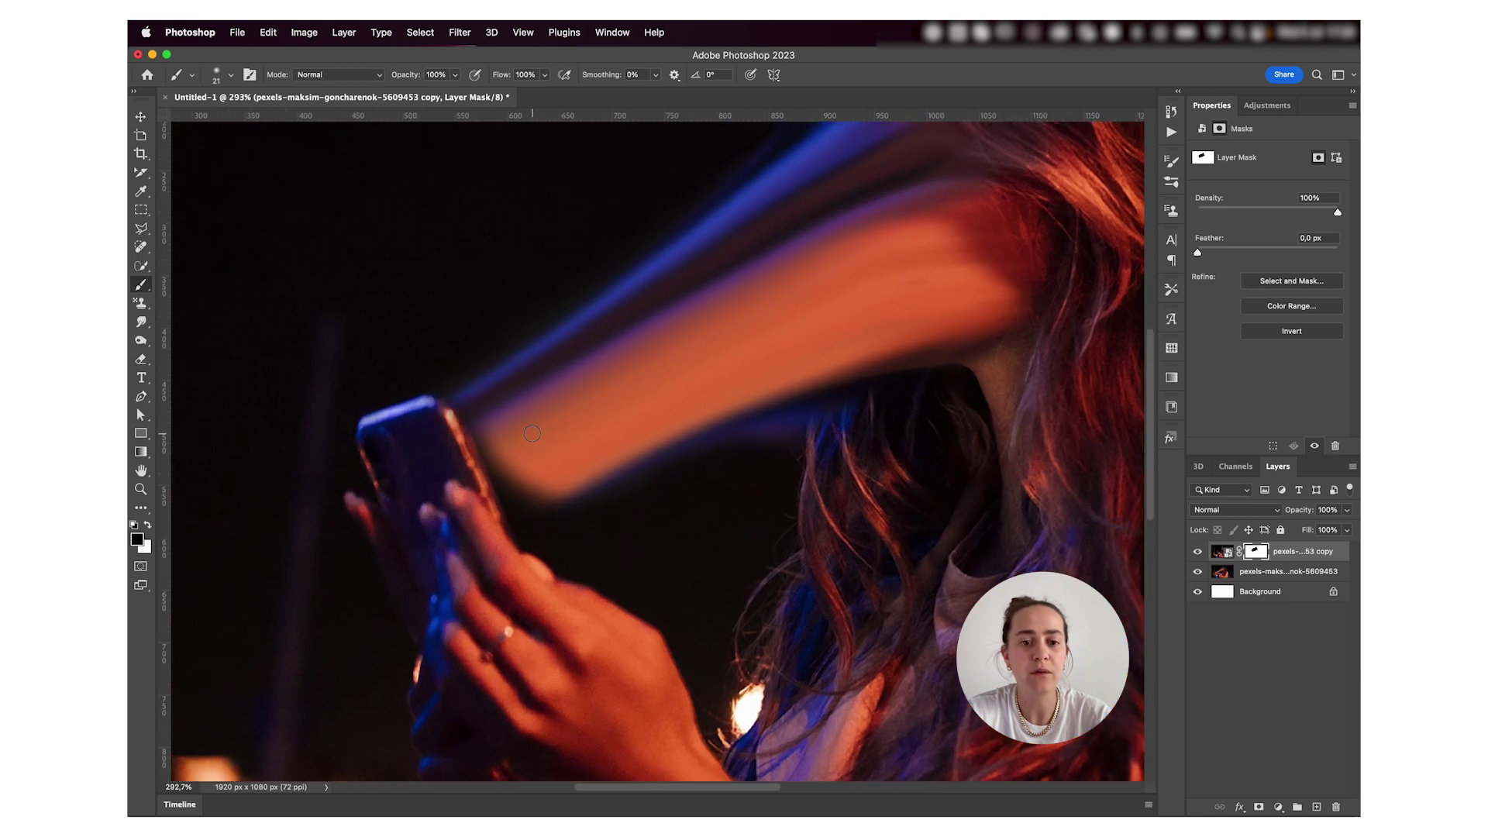
mouse_move(577, 486)
mouse_down()
mouse_move(531, 515)
mouse_move(526, 540)
mouse_move(496, 442)
mouse_move(526, 515)
mouse_move(525, 475)
mouse_move(547, 520)
mouse_up()
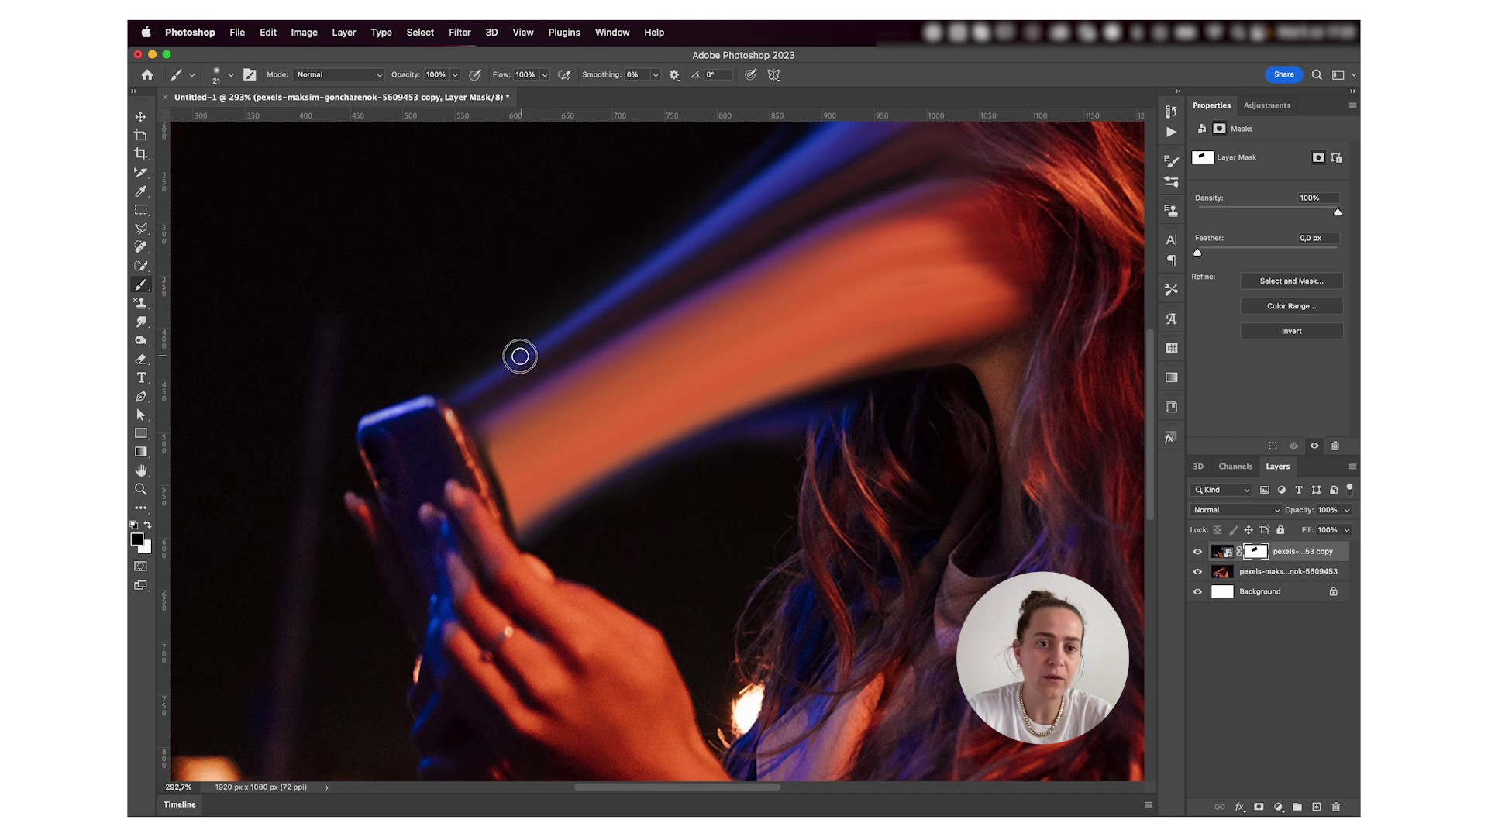
mouse_move(437, 390)
mouse_down()
mouse_move(466, 416)
mouse_move(512, 523)
mouse_up()
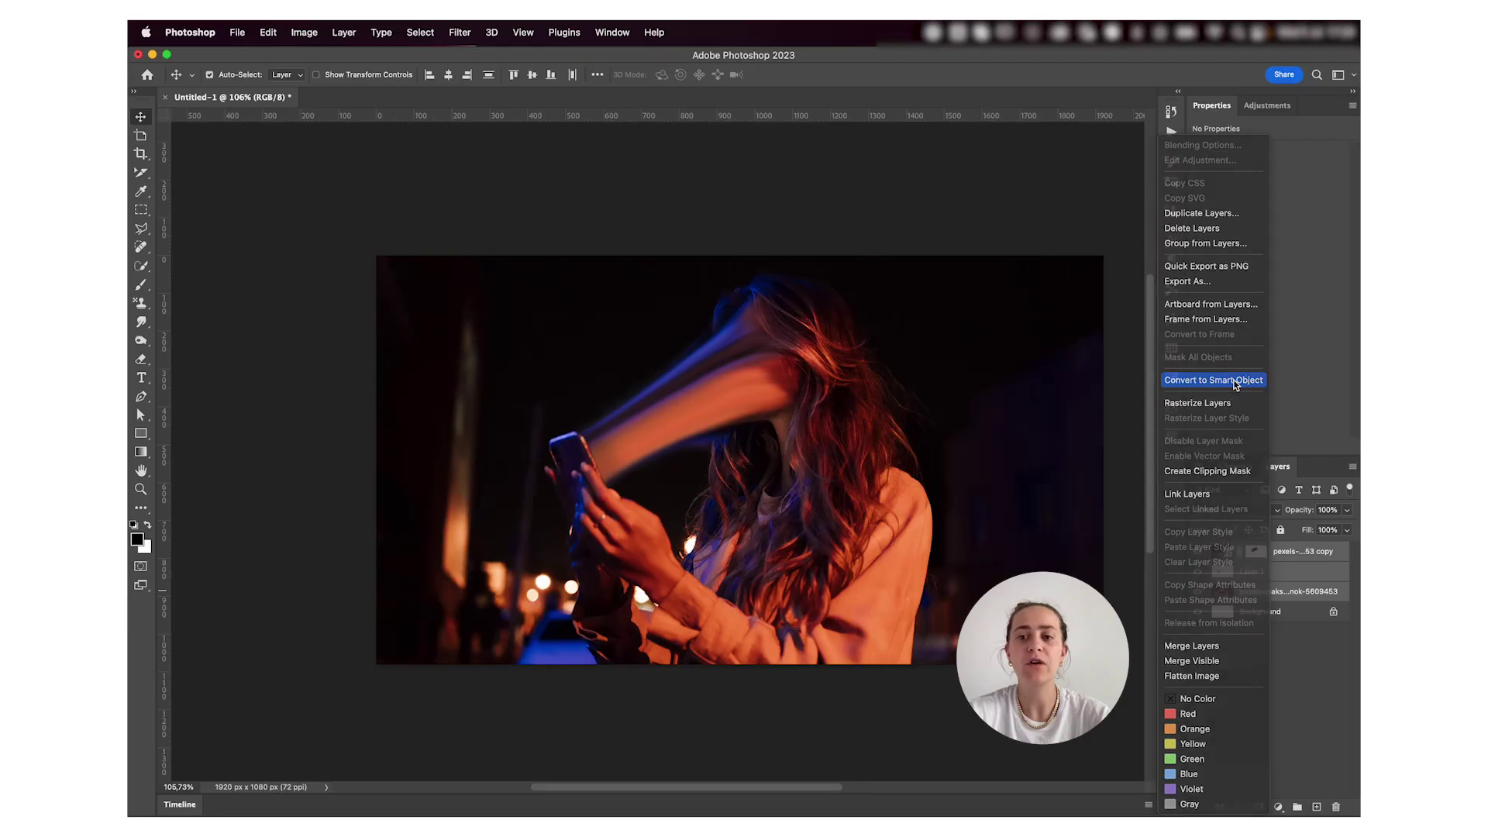
Convert the portrait layers to a smart object and add a neon Gradient Map adjustment
click(1232, 471)
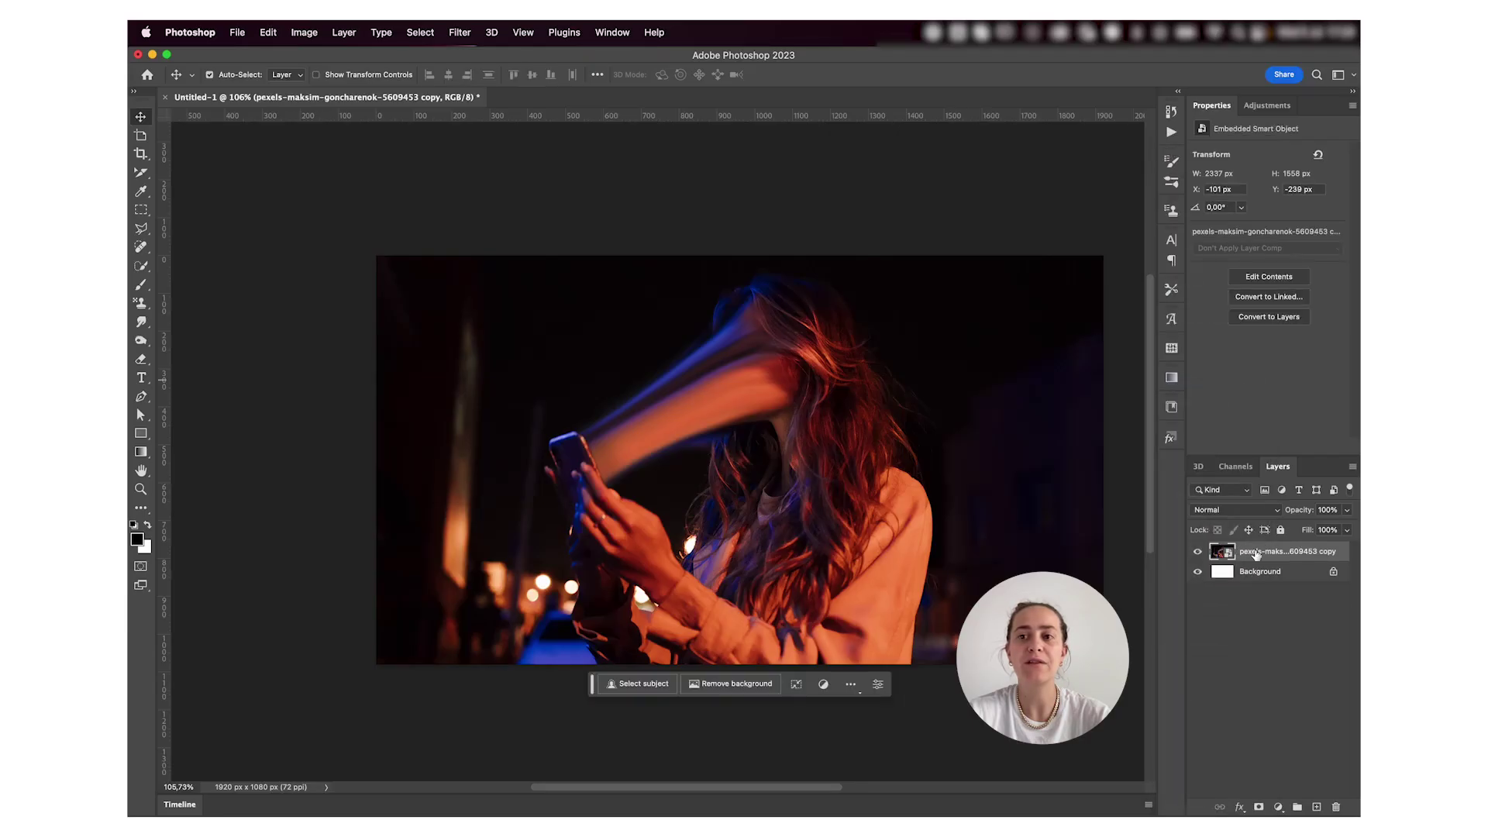
click(1267, 105)
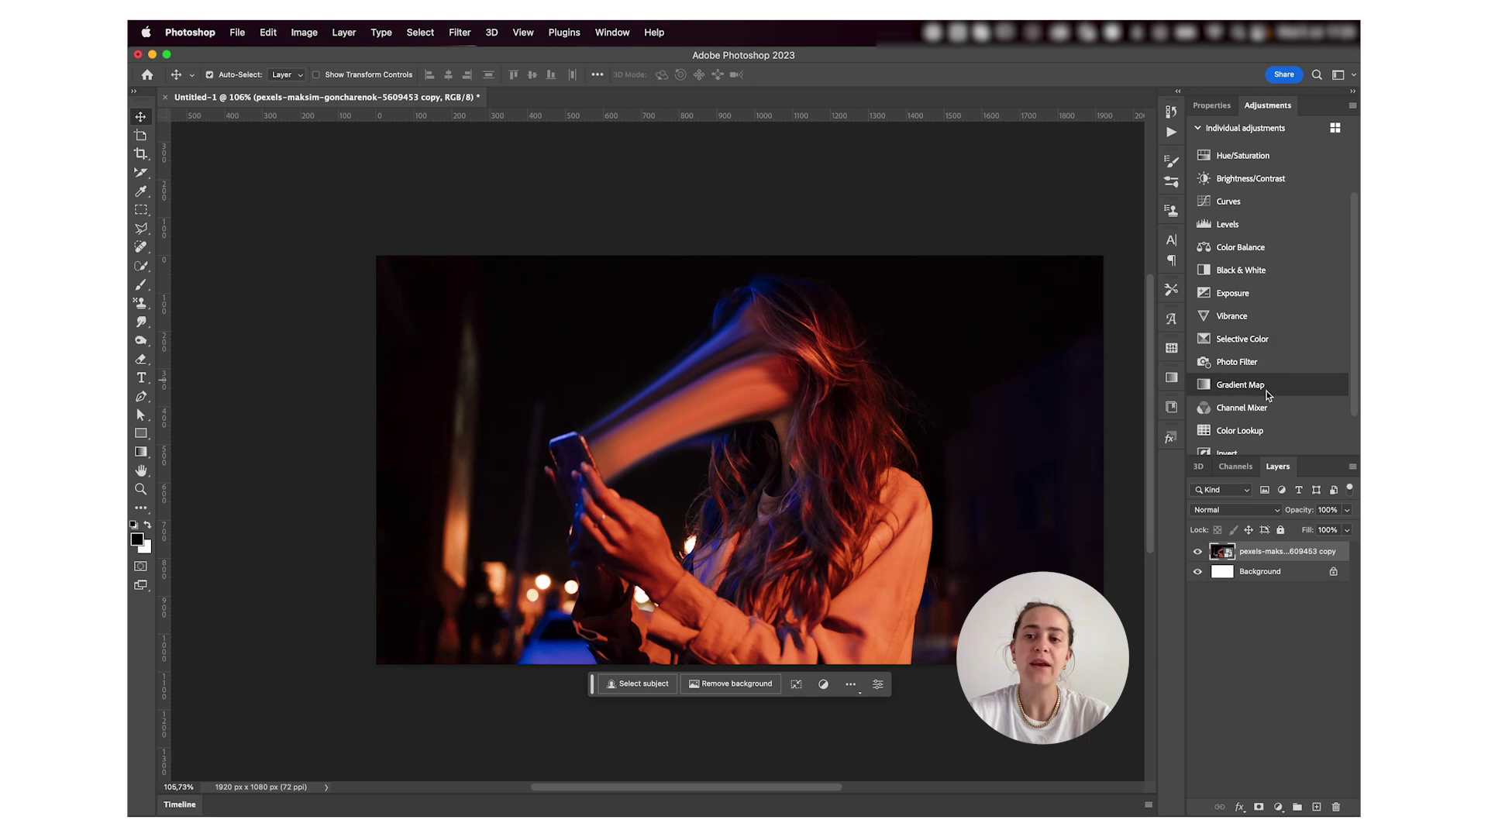
click(1241, 385)
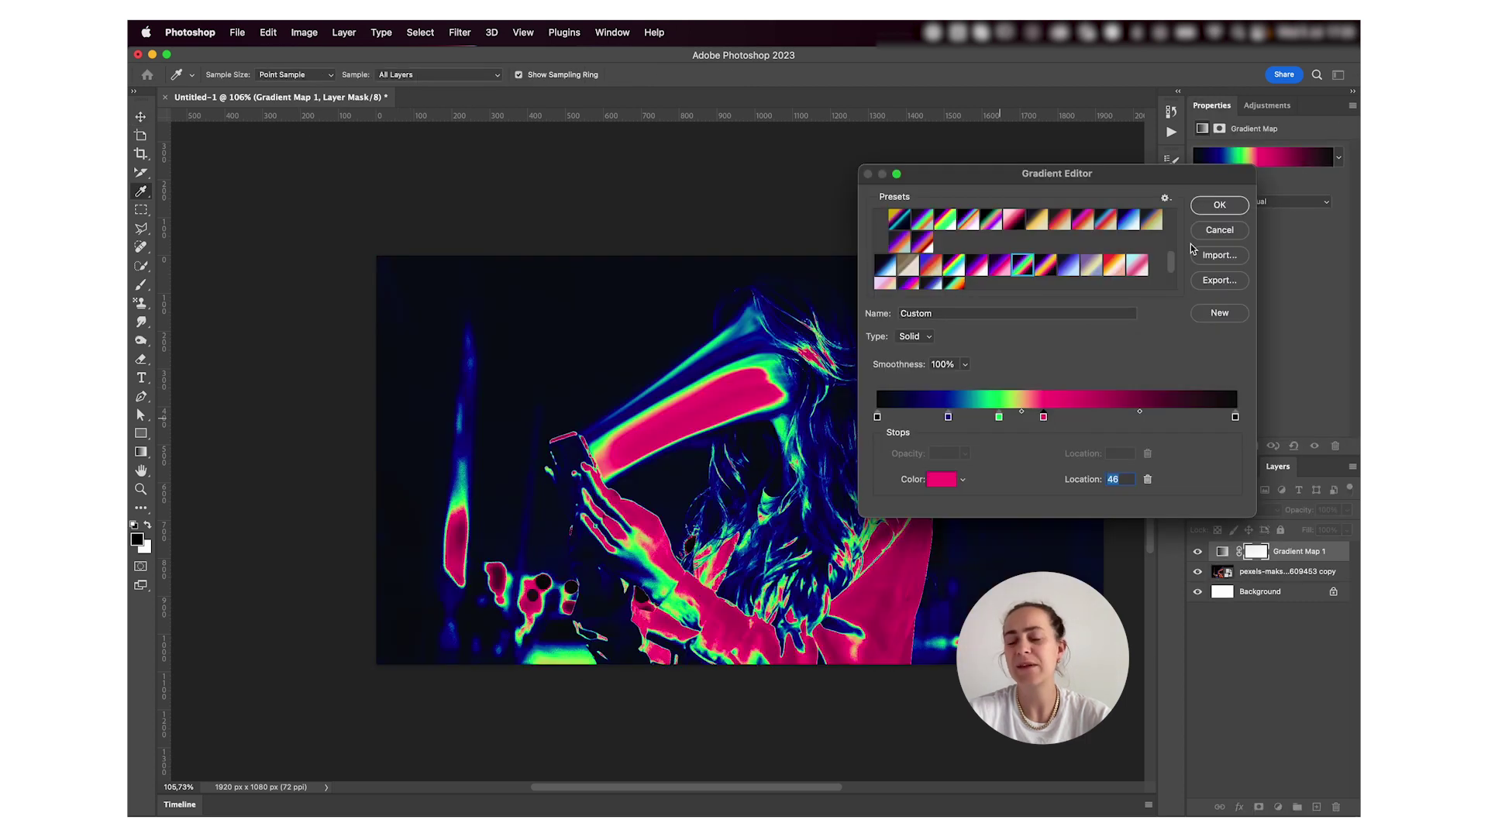
click(1220, 205)
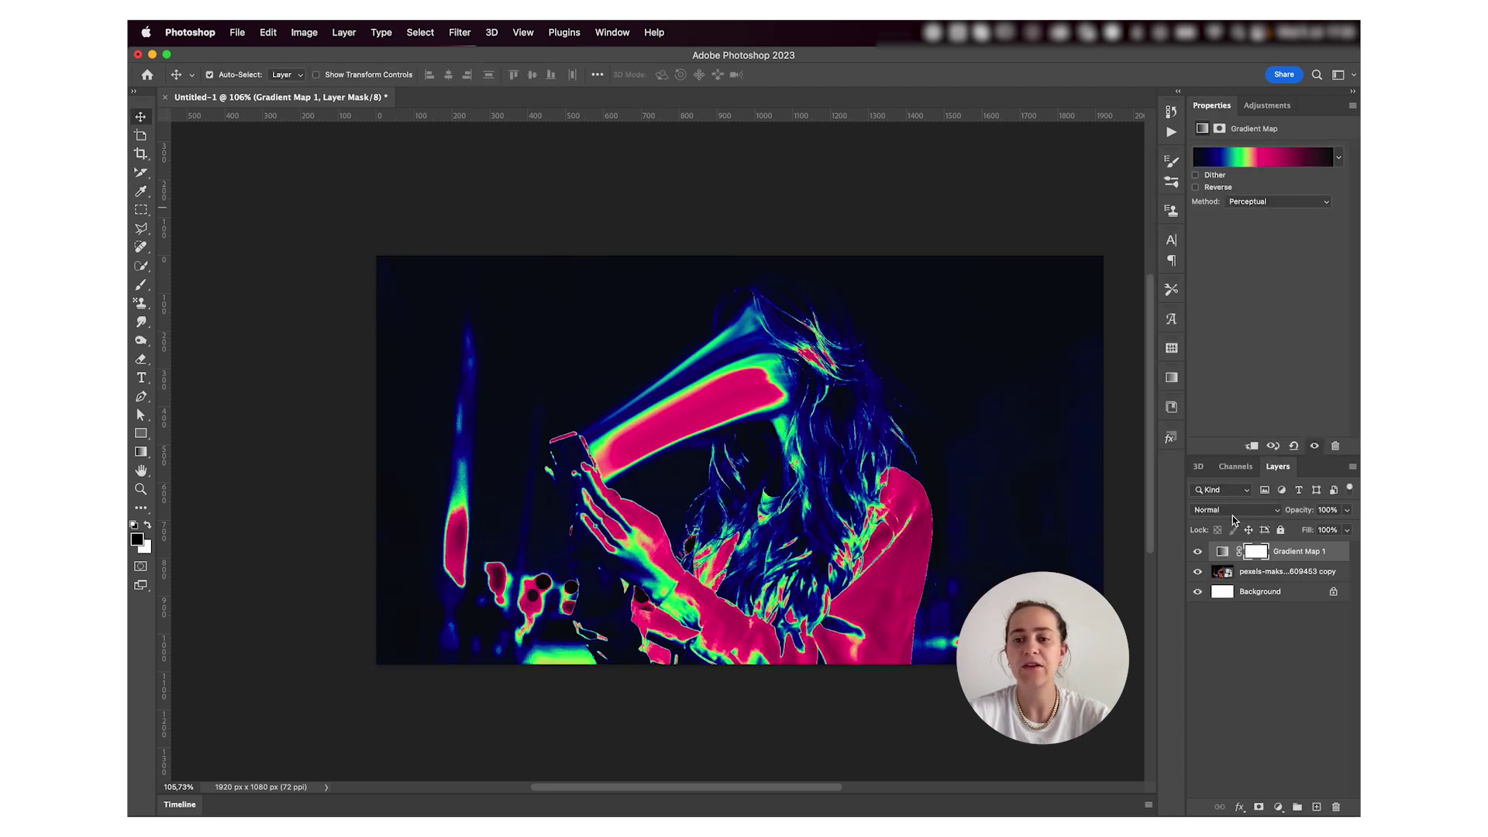
Set the Gradient Map layer's blend mode to Saturation, then deselect it
click(1236, 519)
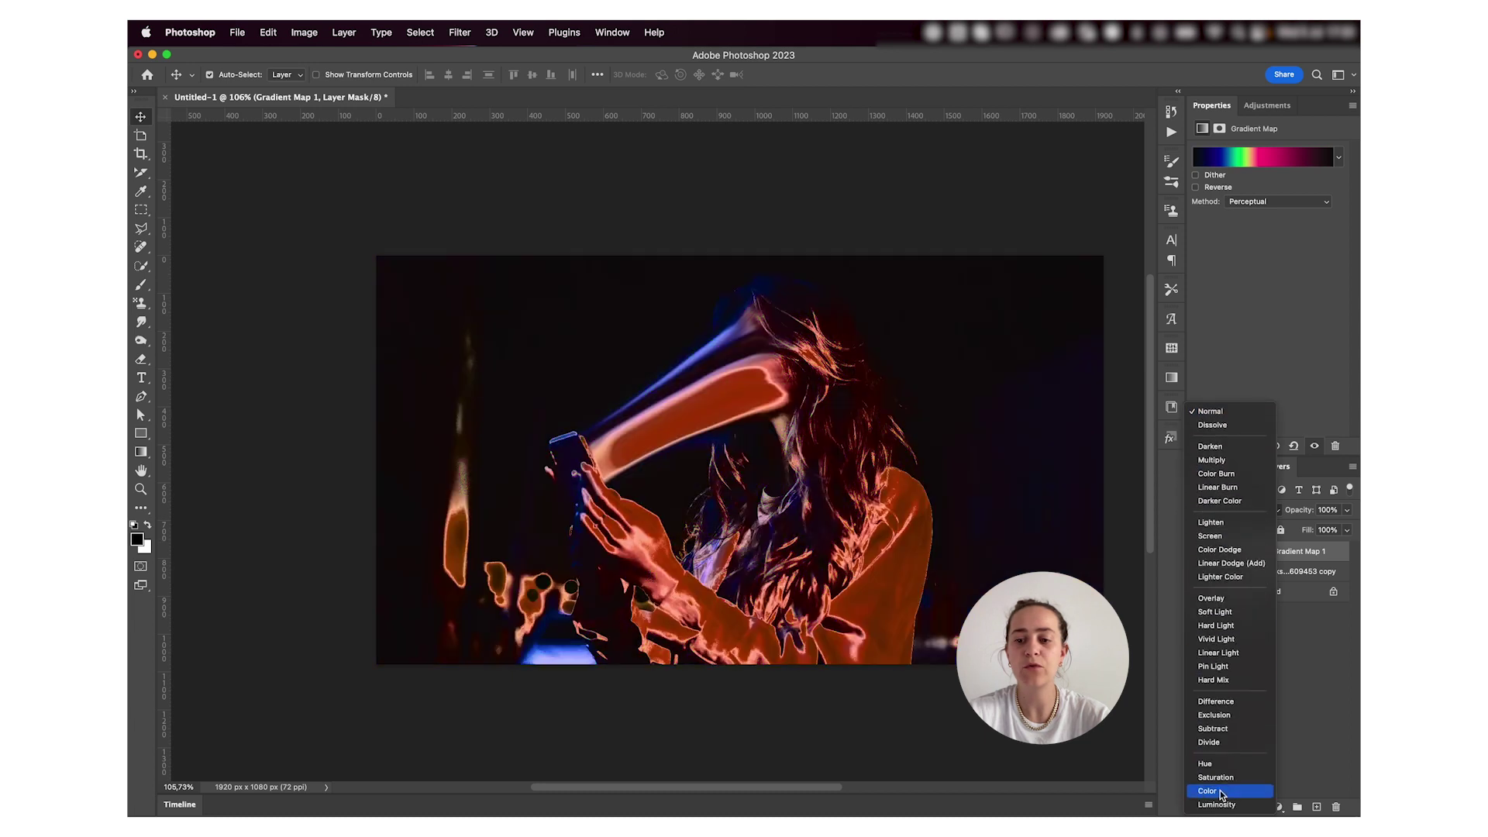
click(1228, 779)
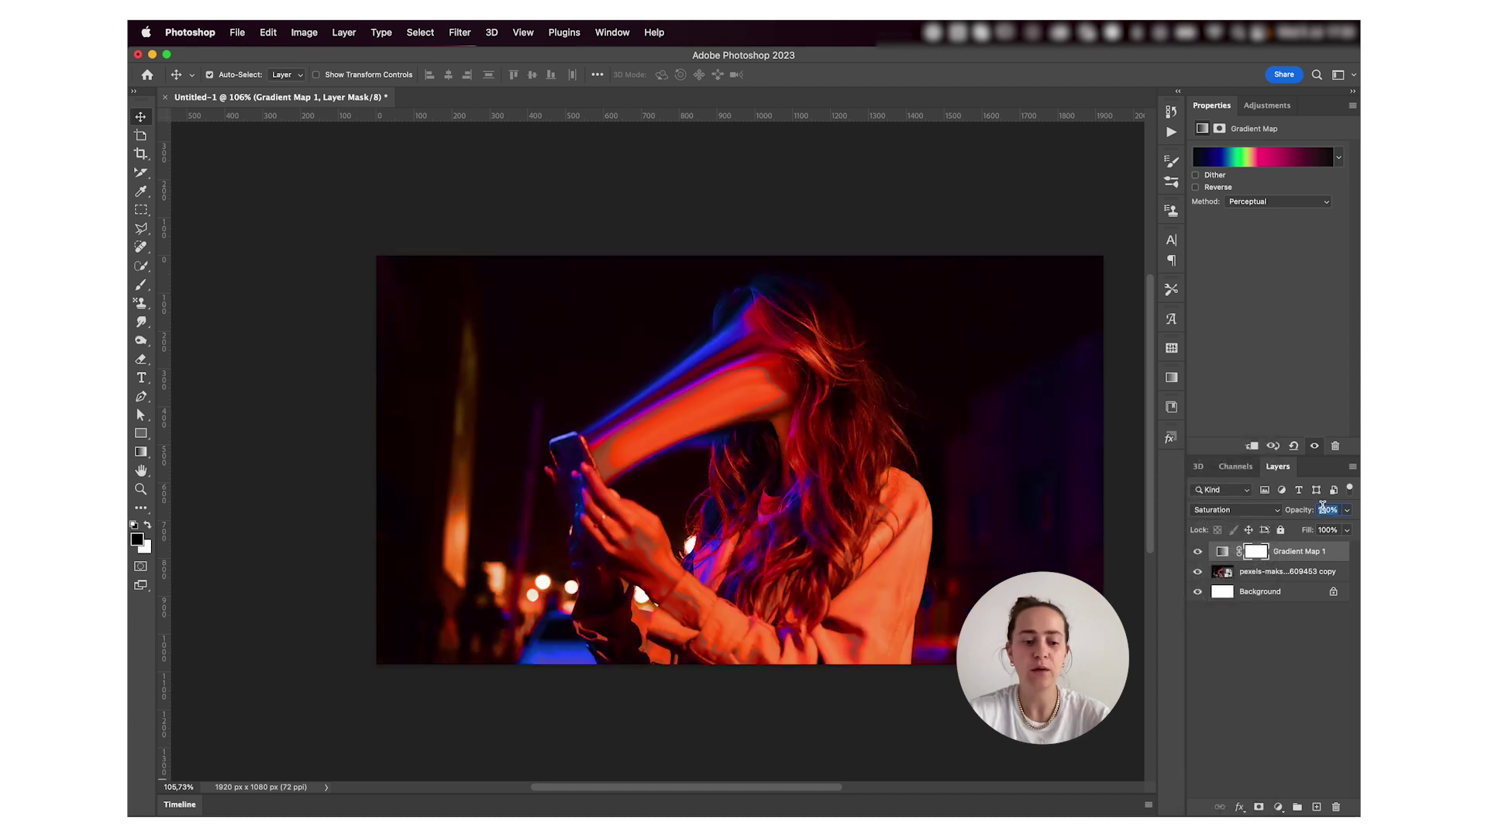
click(1325, 510)
click(817, 242)
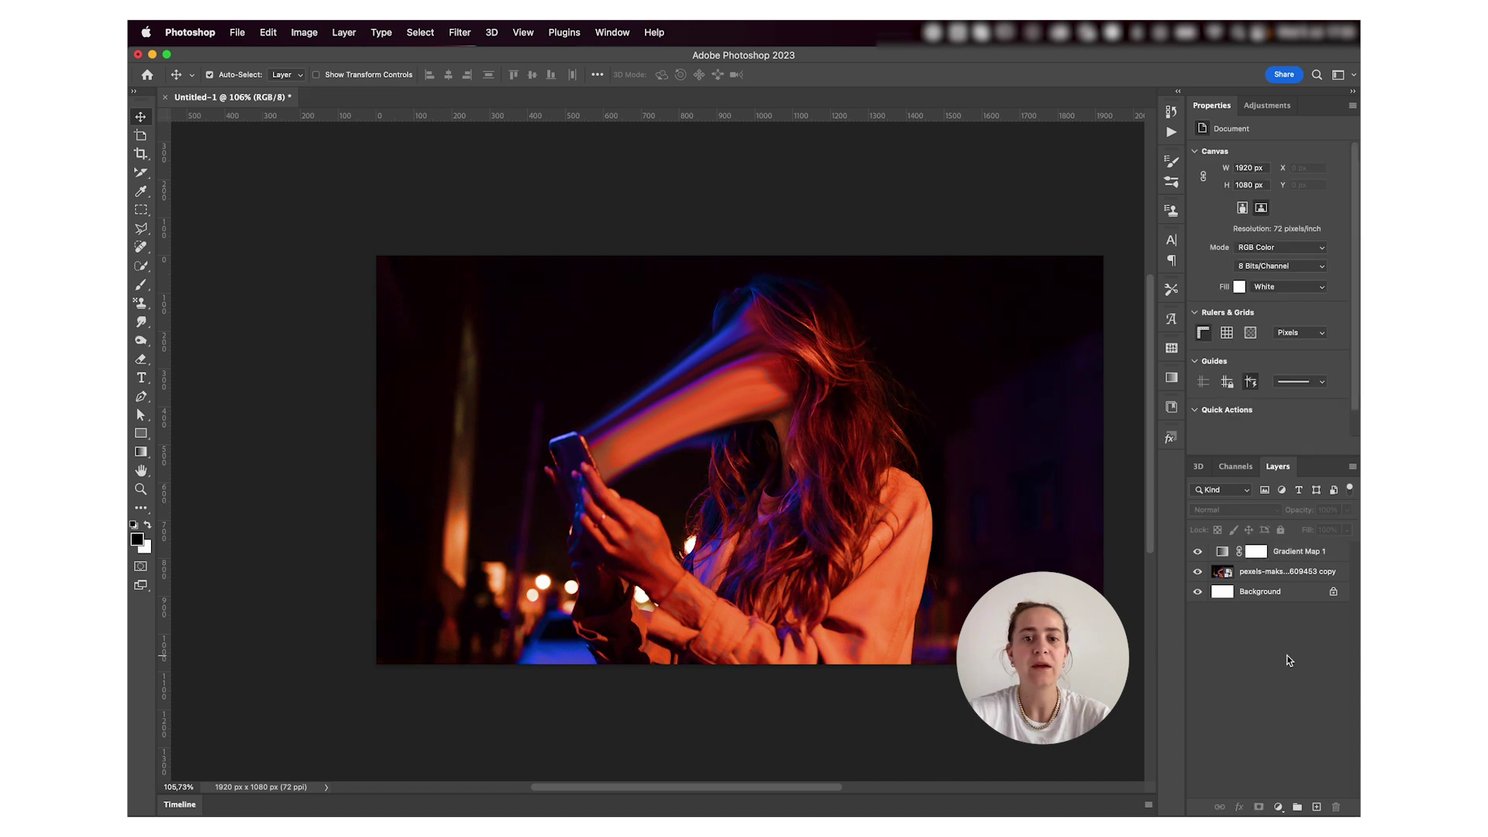
scroll(817, 243, right, 2)
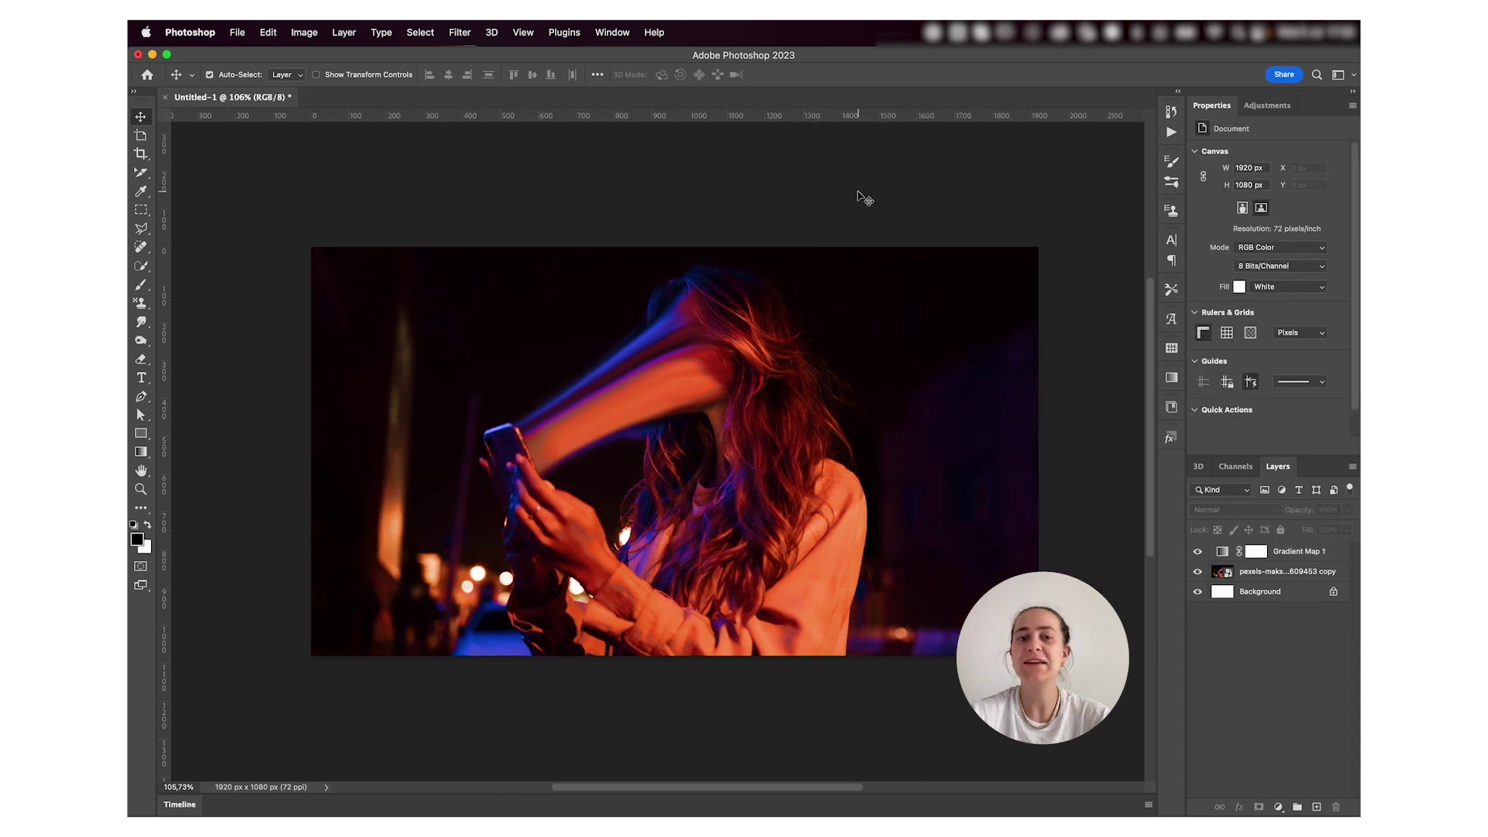